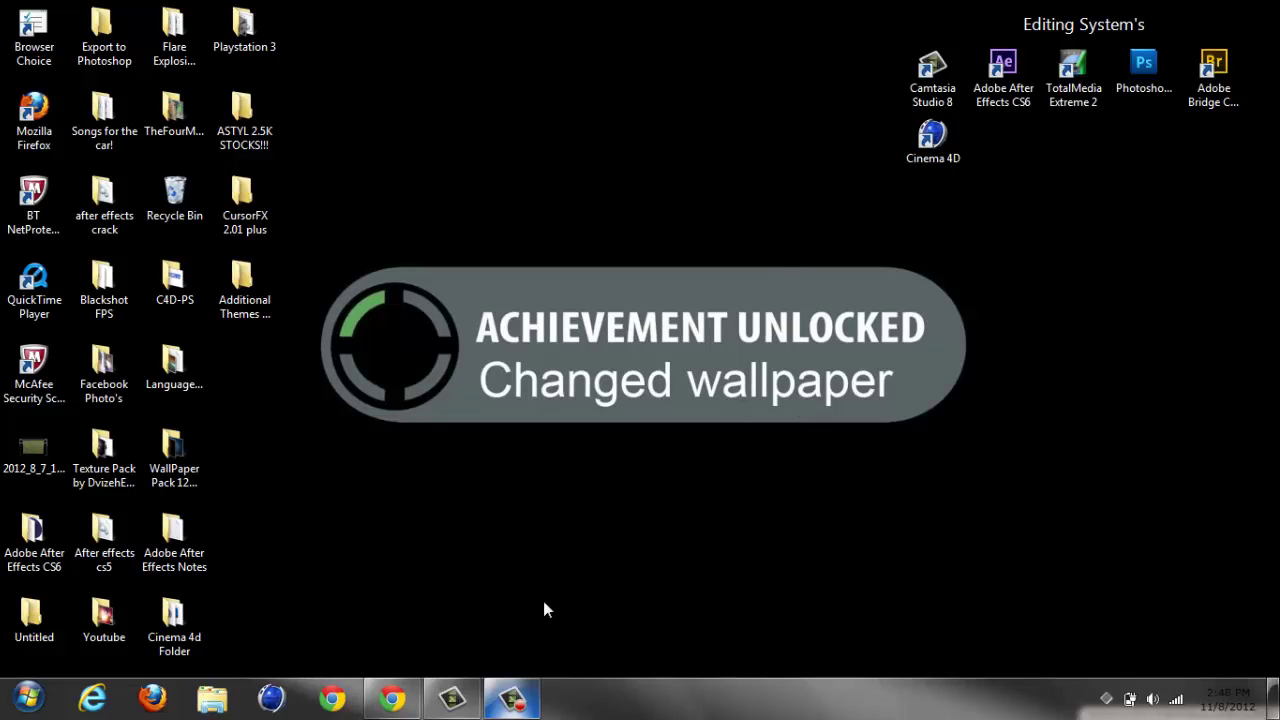
# Dismiss the Fences Quick-Hide notice and leave future notices enabled.
pyautogui.moveTo(517, 538); pyautogui.dragTo(480, 514)
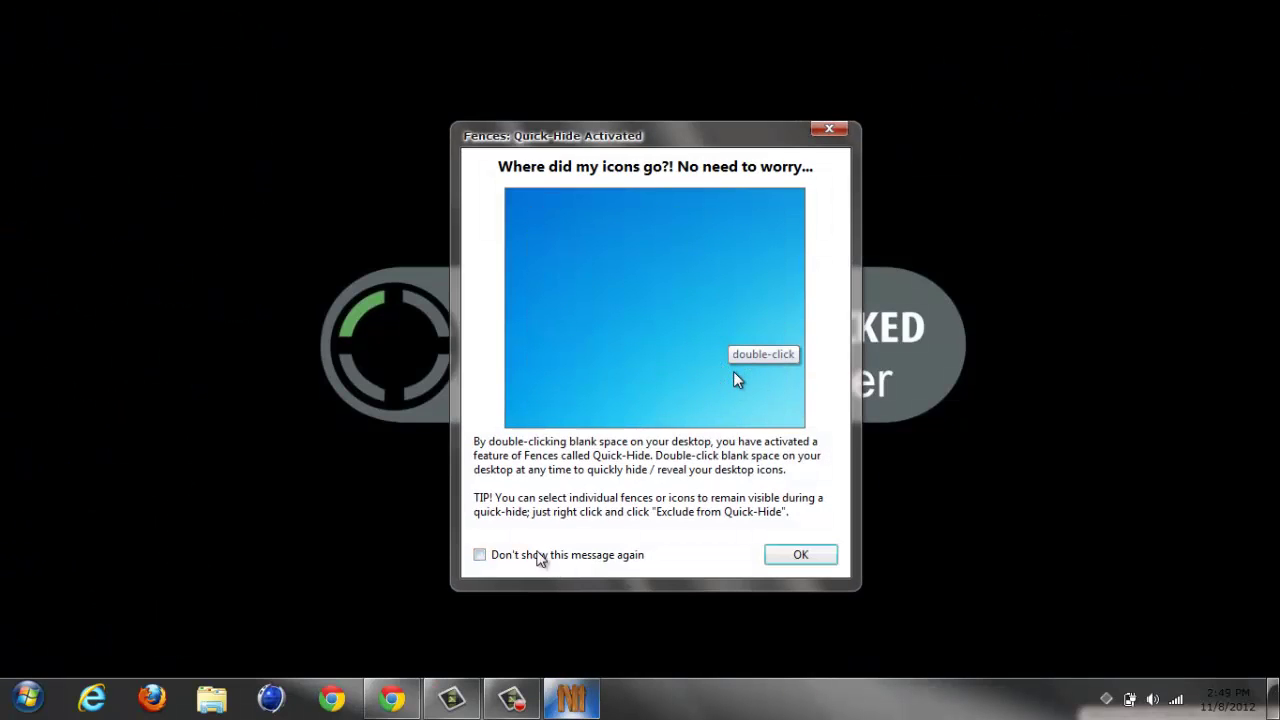
pyautogui.click(533, 557)
pyautogui.click(590, 563)
pyautogui.click(798, 557)
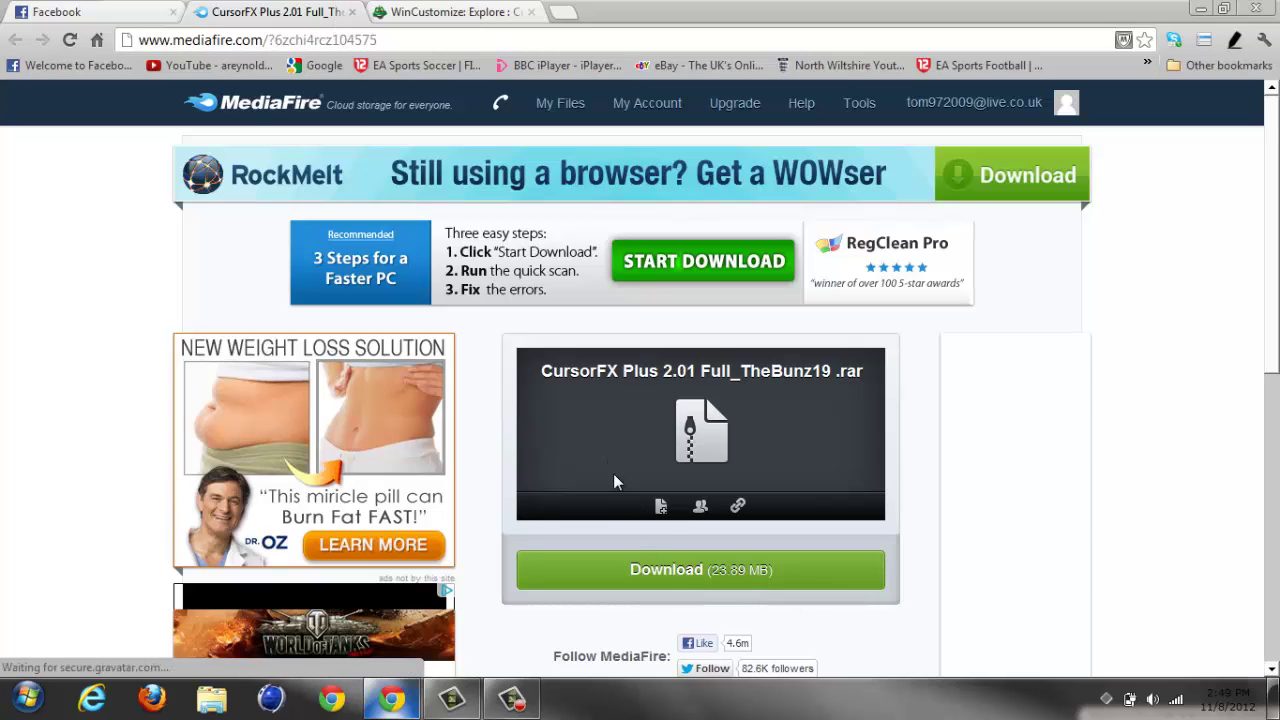
# Open Chrome's Downloads list to reach the CursorFX Plus 2.01 archive.
pyautogui.click(1264, 40)
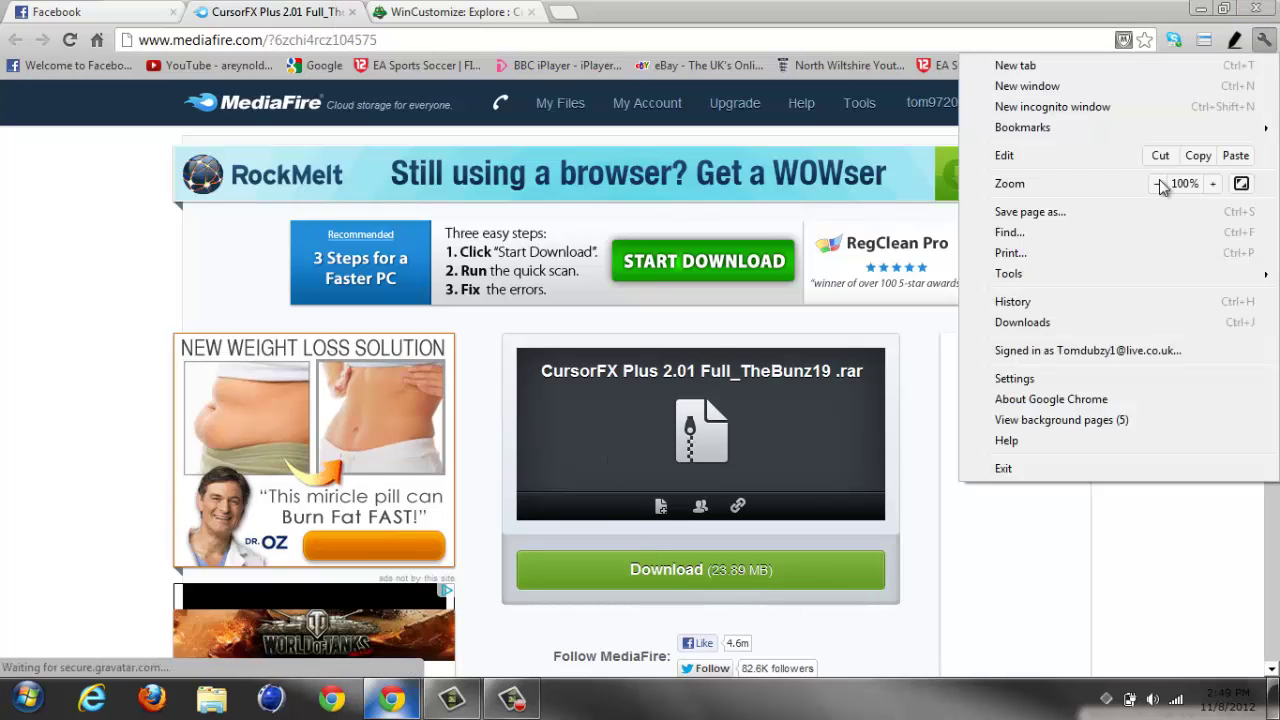
pyautogui.click(1022, 322)
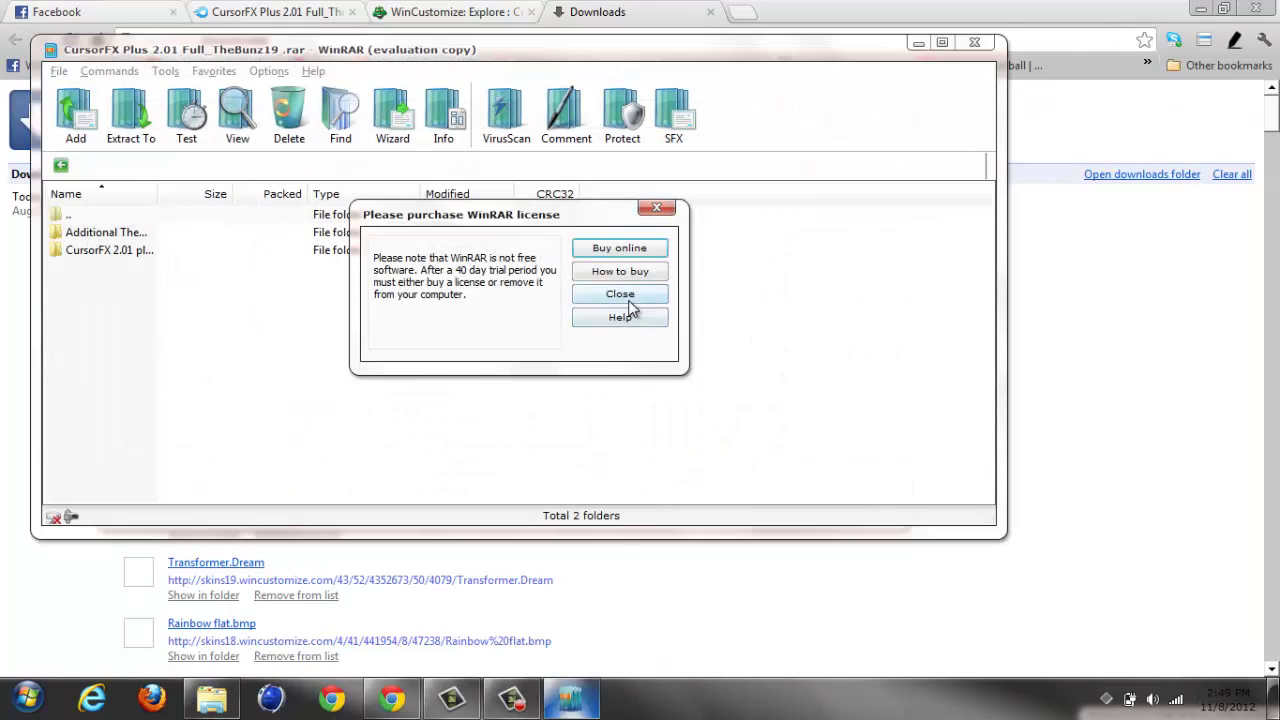
# Dismiss the WinRAR licence reminder and close the Downloads folder window behind the archive.
pyautogui.click(624, 298)
pyautogui.moveTo(862, 62); pyautogui.dragTo(785, 348)
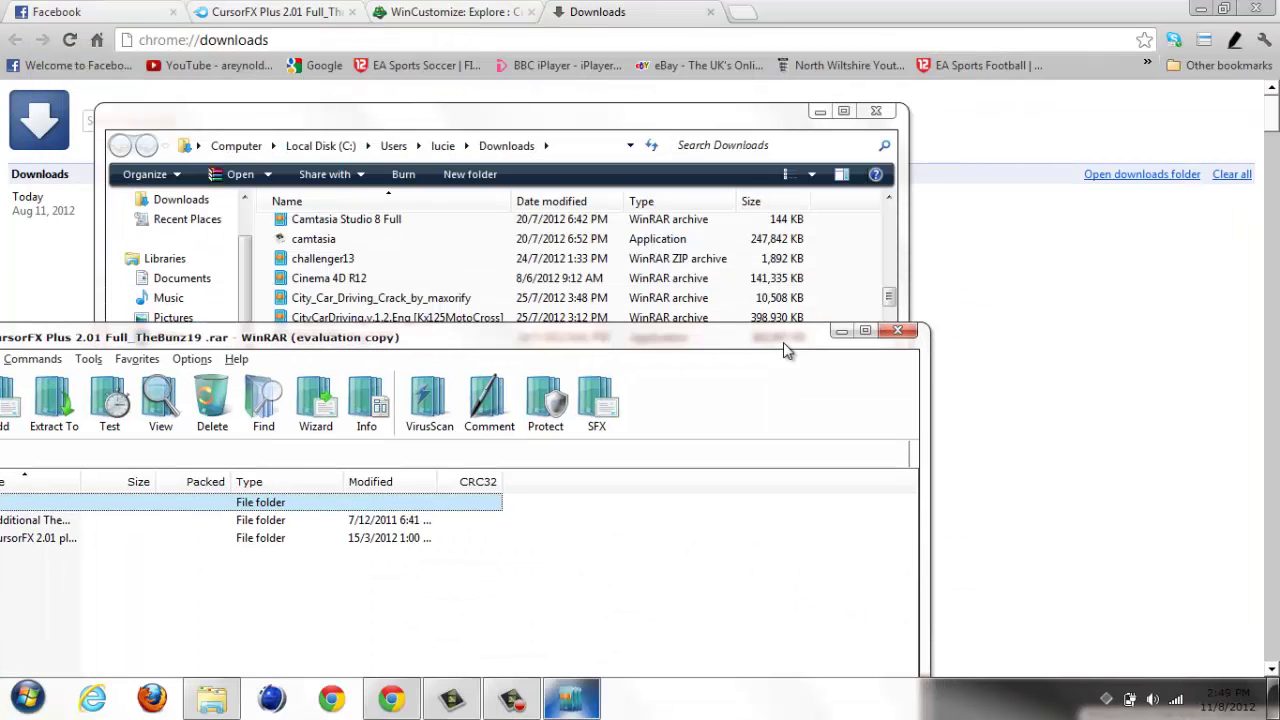
pyautogui.click(876, 111)
pyautogui.moveTo(630, 344); pyautogui.dragTo(894, 153)
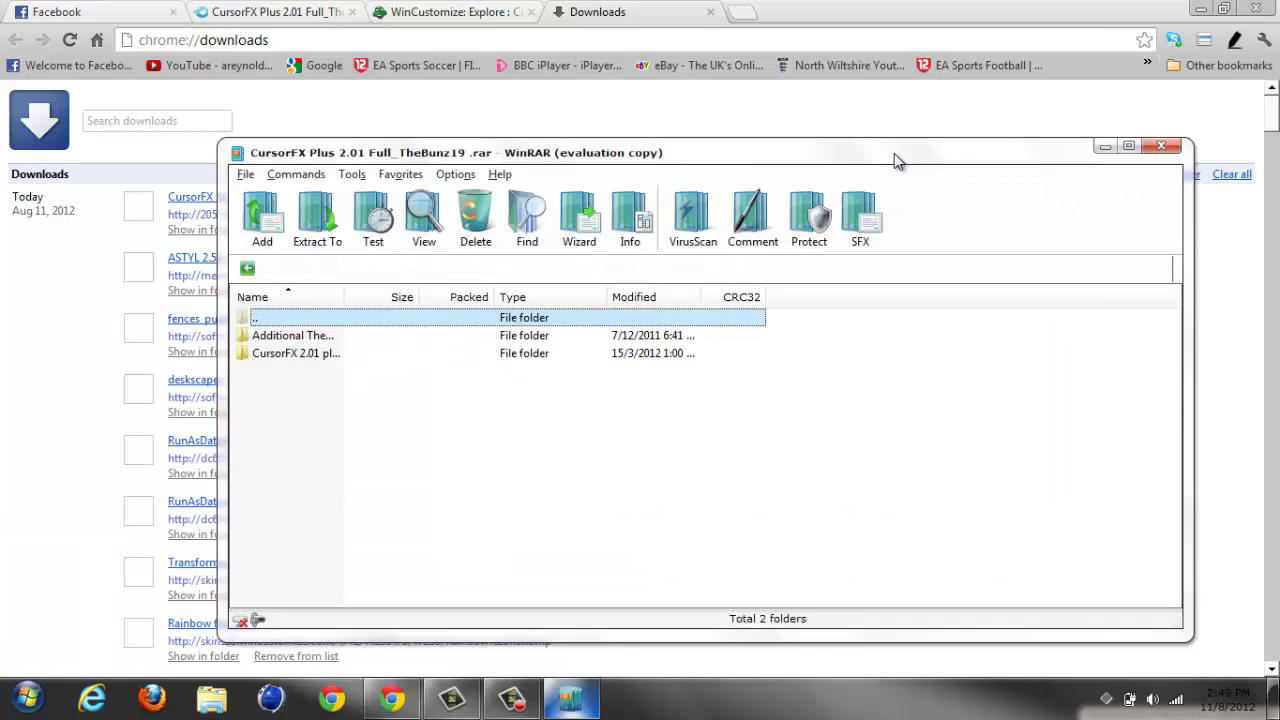
# Extract both archive folders to the Desktop, replacing existing files, then close WinRAR.
pyautogui.moveTo(320, 430); pyautogui.dragTo(300, 342)
pyautogui.click(317, 222)
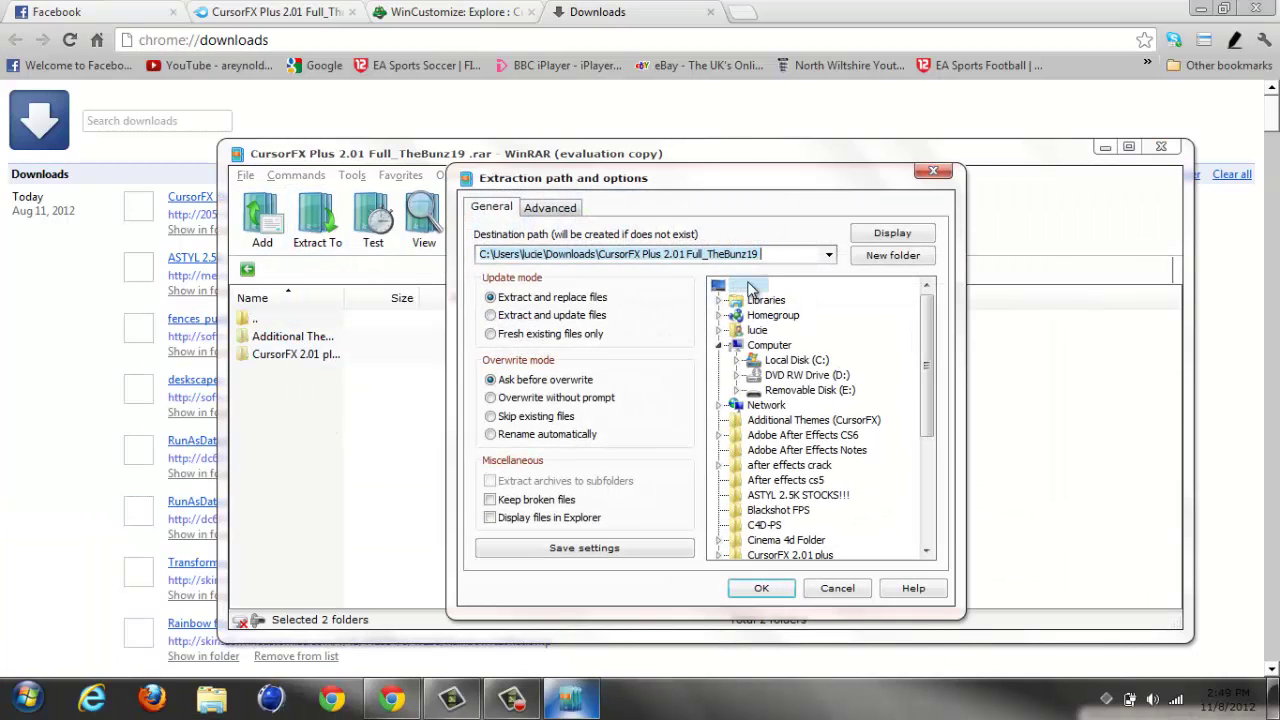
pyautogui.click(750, 286)
pyautogui.click(757, 588)
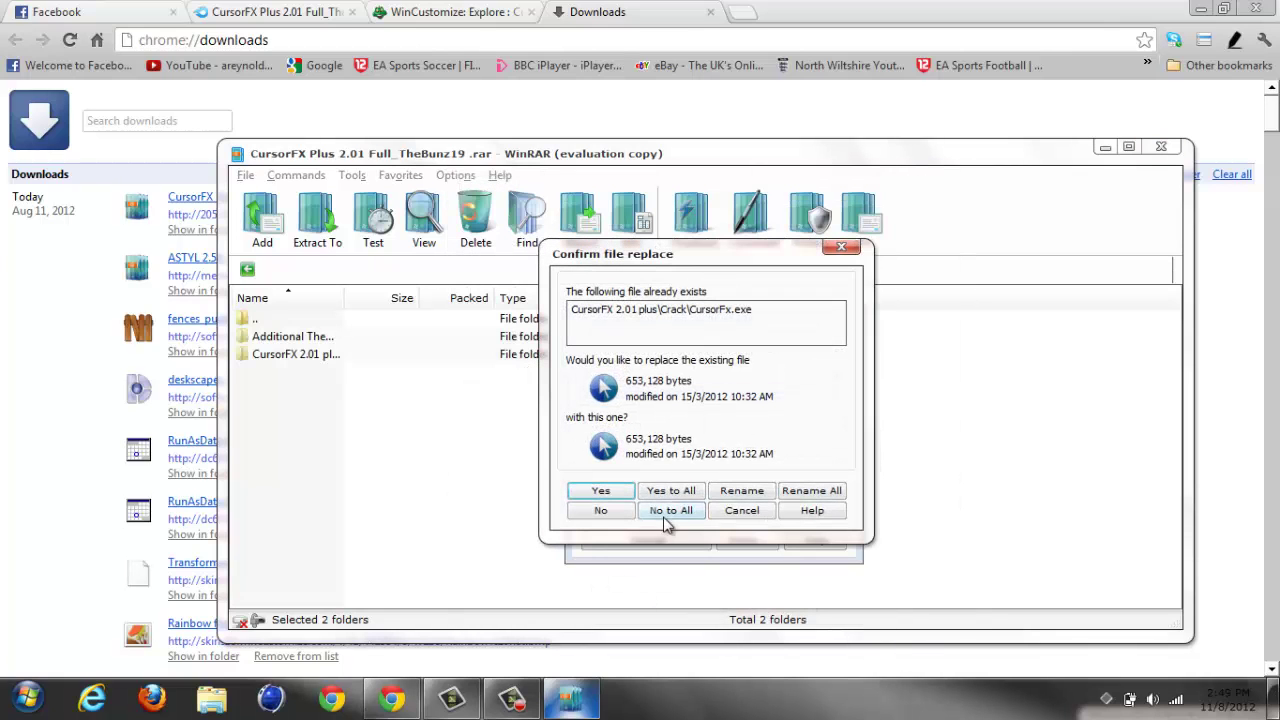
pyautogui.click(670, 490)
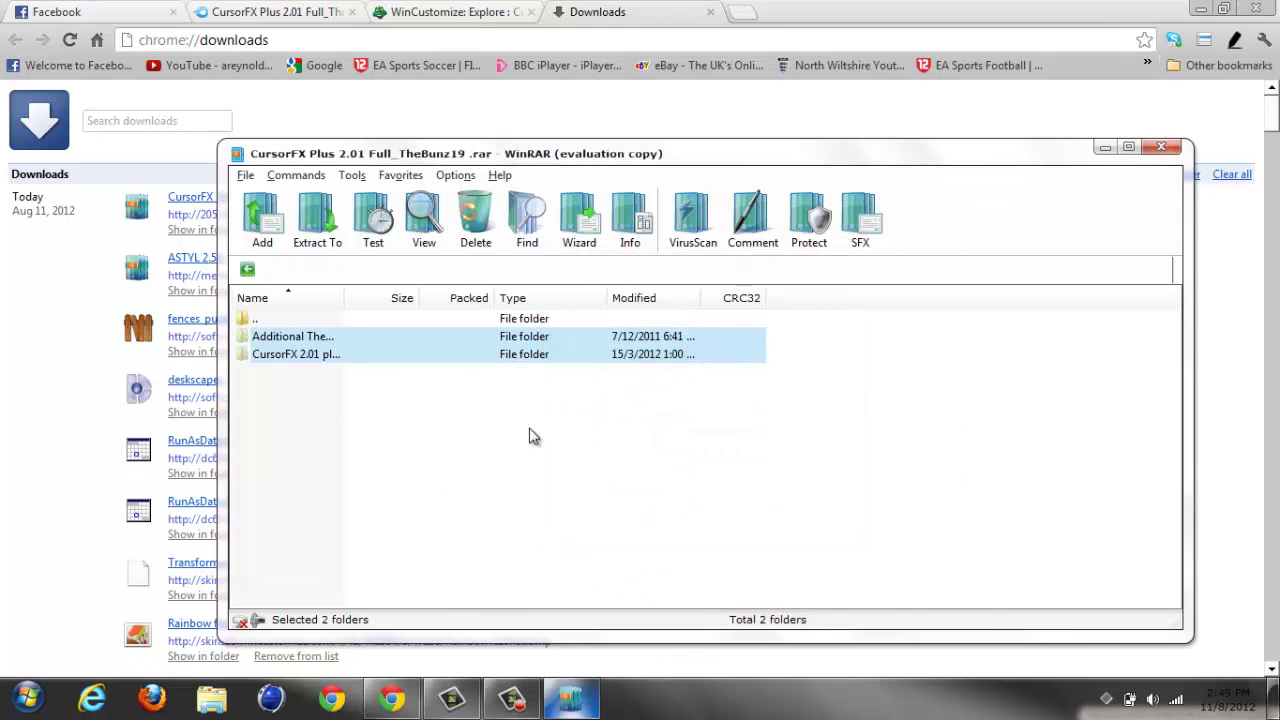
pyautogui.click(636, 452)
pyautogui.click(1160, 147)
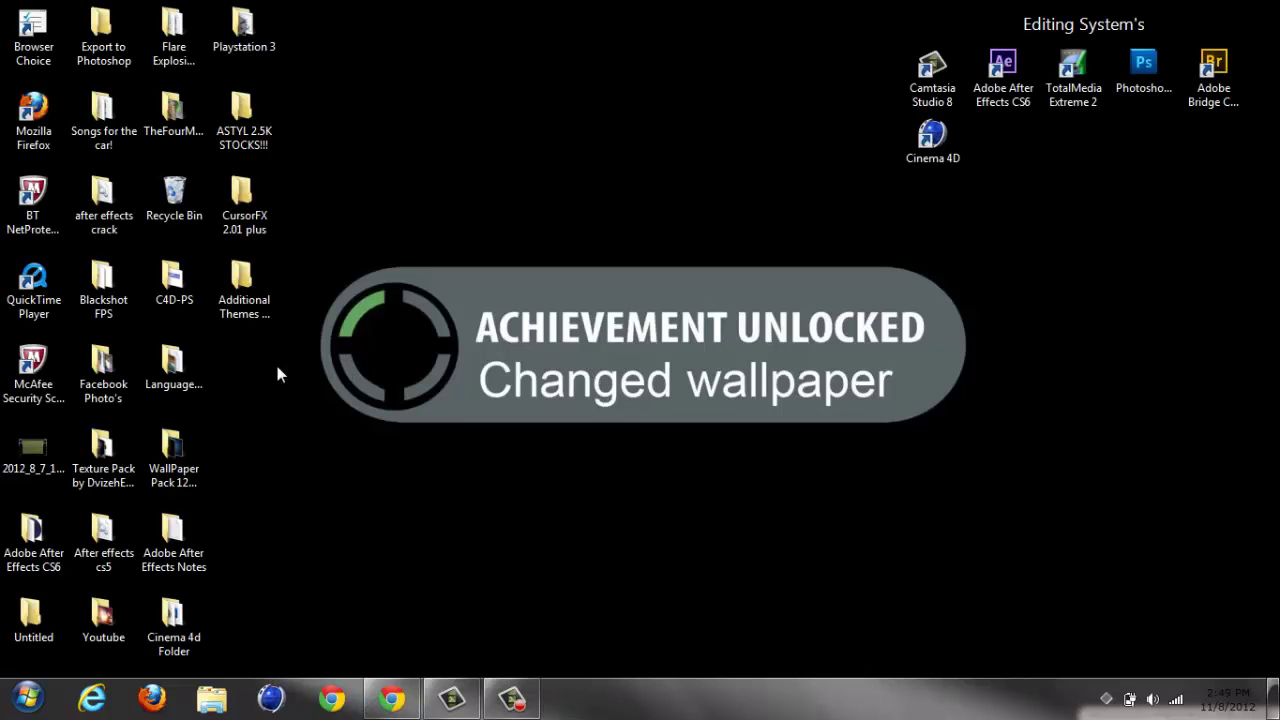
# Browse the 16 themes in Additional Themes (CursorFX), then open the CursorFX 2.01 plus folder.
pyautogui.moveTo(255, 316); pyautogui.dragTo(230, 190)
pyautogui.click(330, 369)
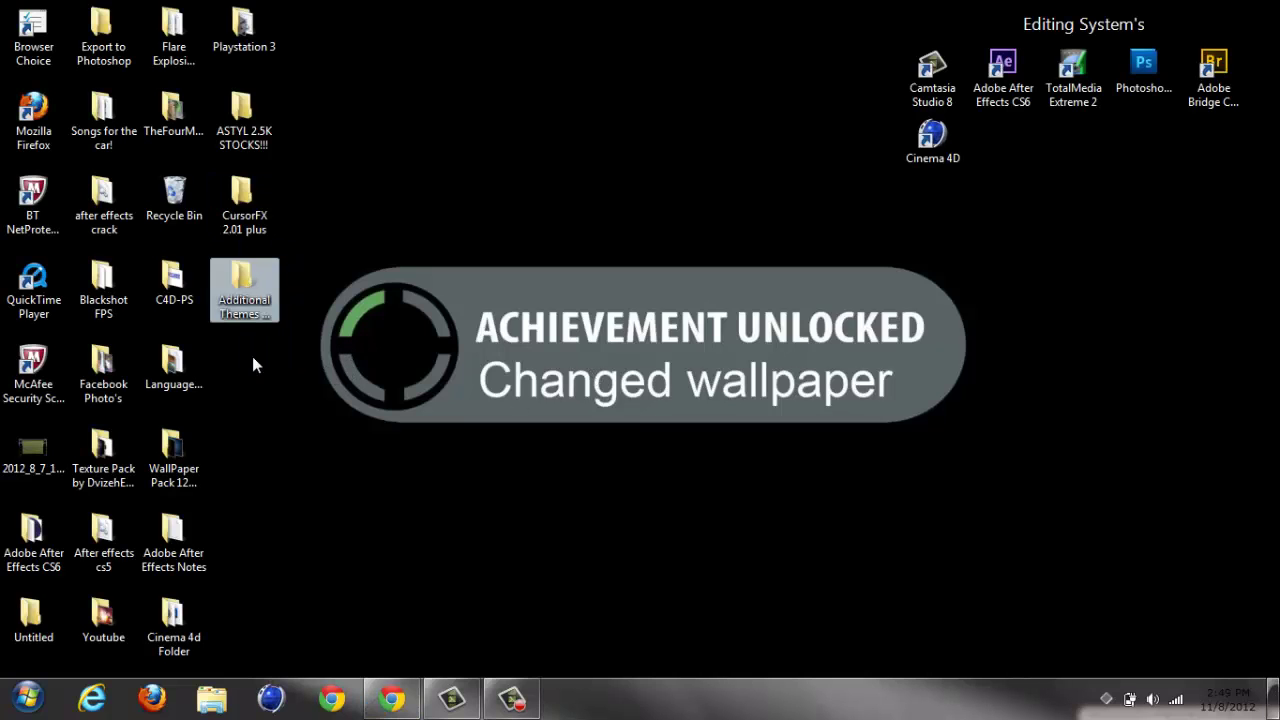
pyautogui.doubleClick(244, 285)
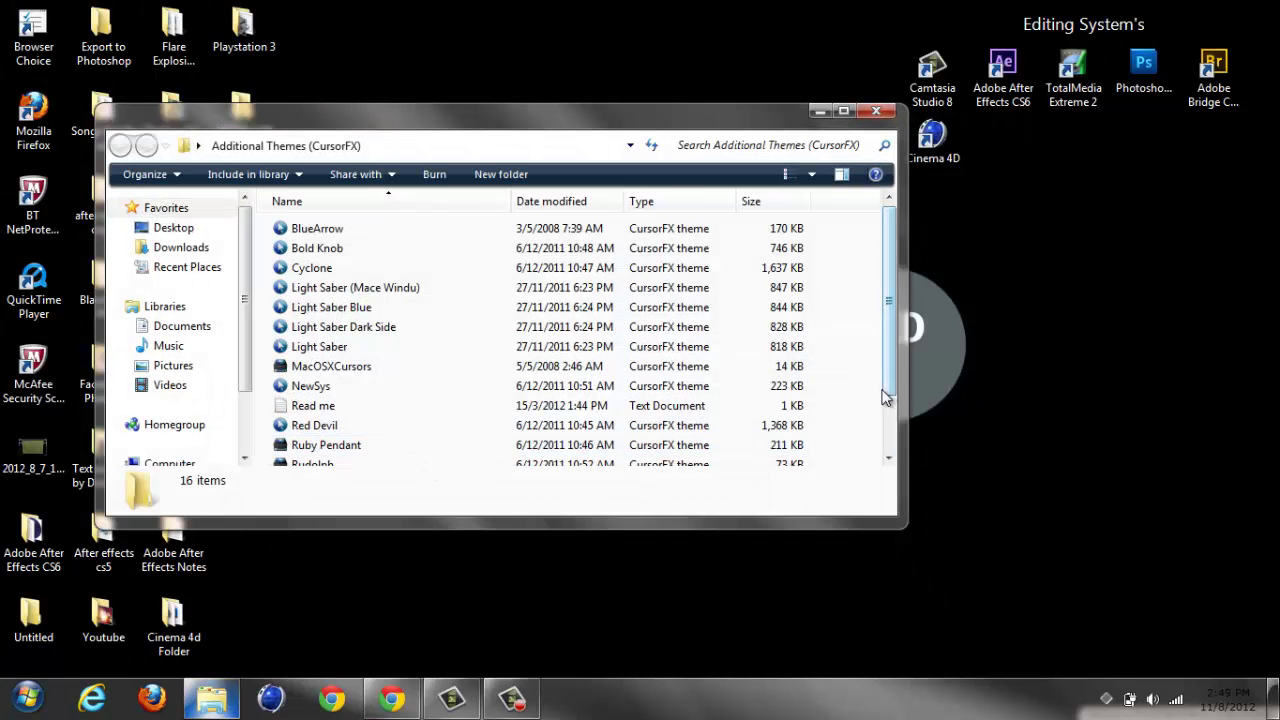
pyautogui.moveTo(896, 365); pyautogui.dragTo(896, 397)
pyautogui.click(874, 112)
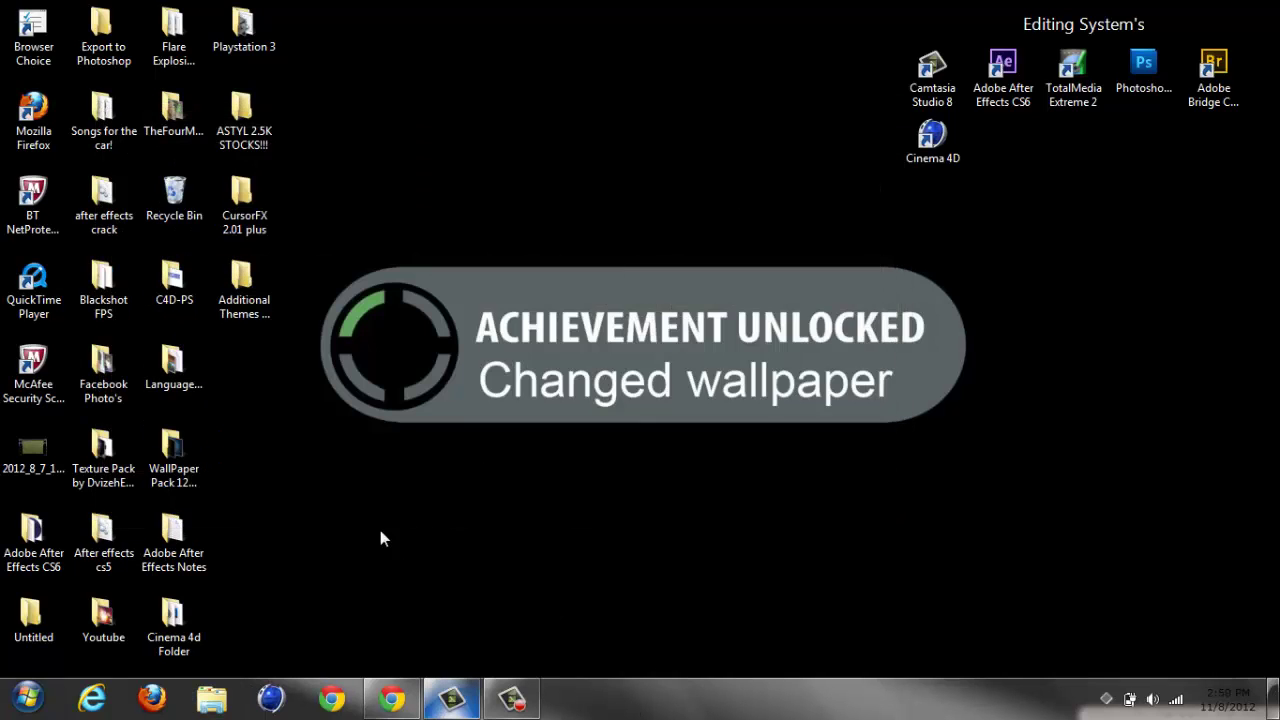
pyautogui.doubleClick(241, 200)
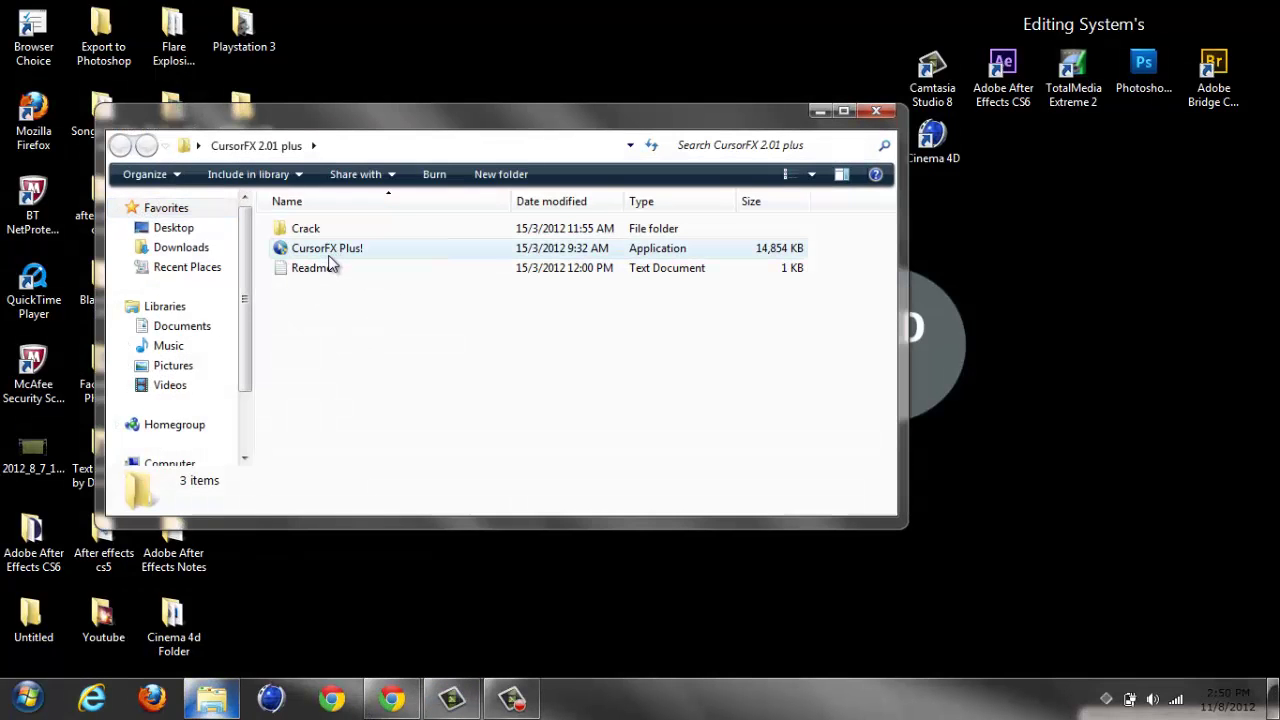
pyautogui.doubleClick(331, 256)
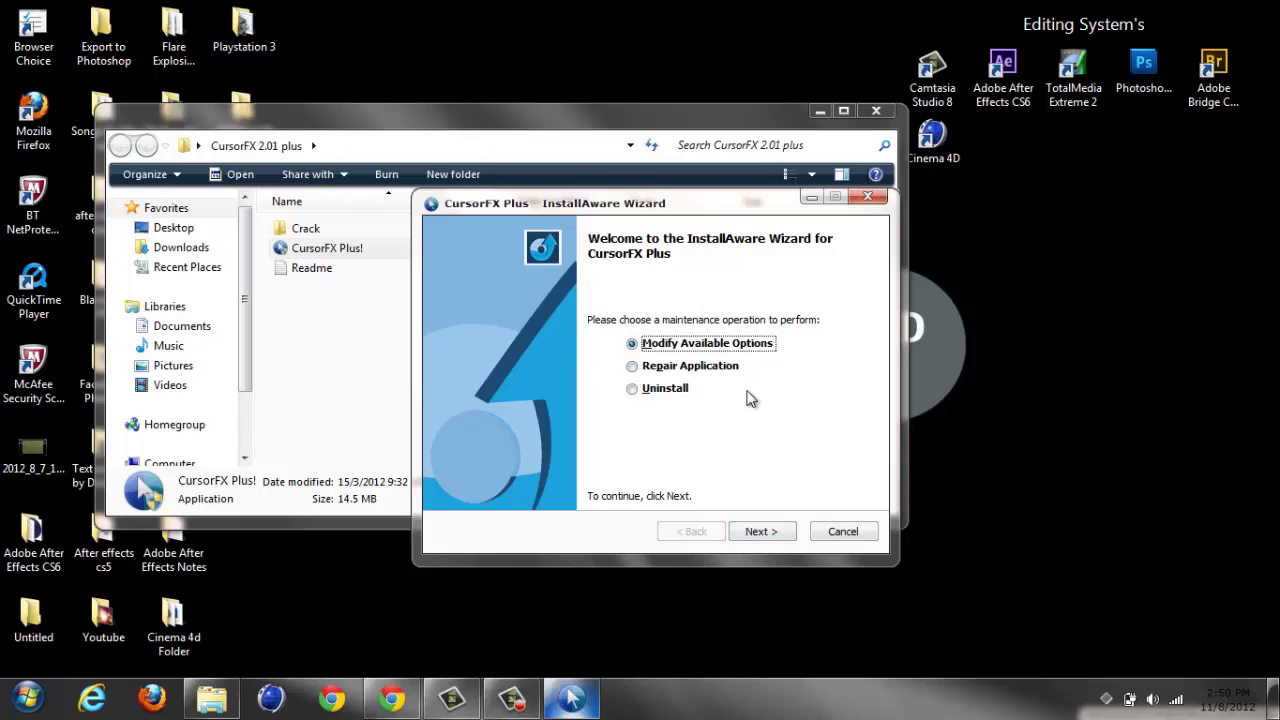
pyautogui.click(760, 532)
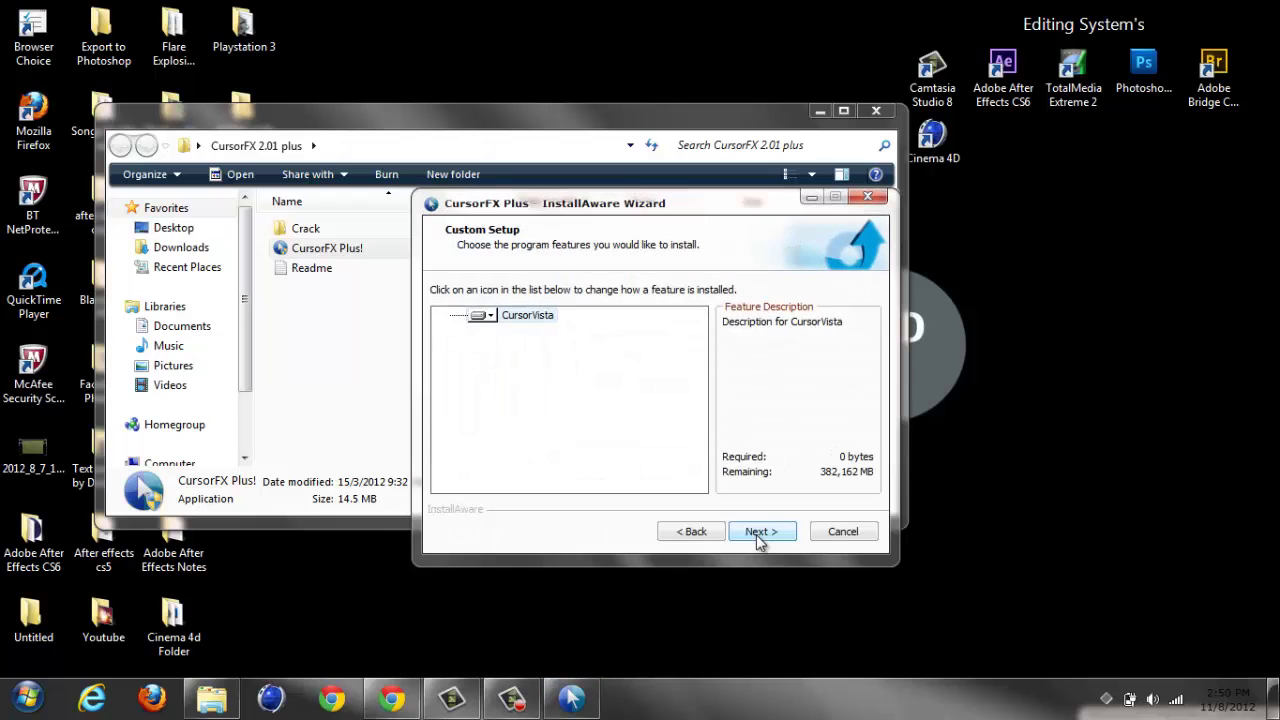
pyautogui.click(843, 531)
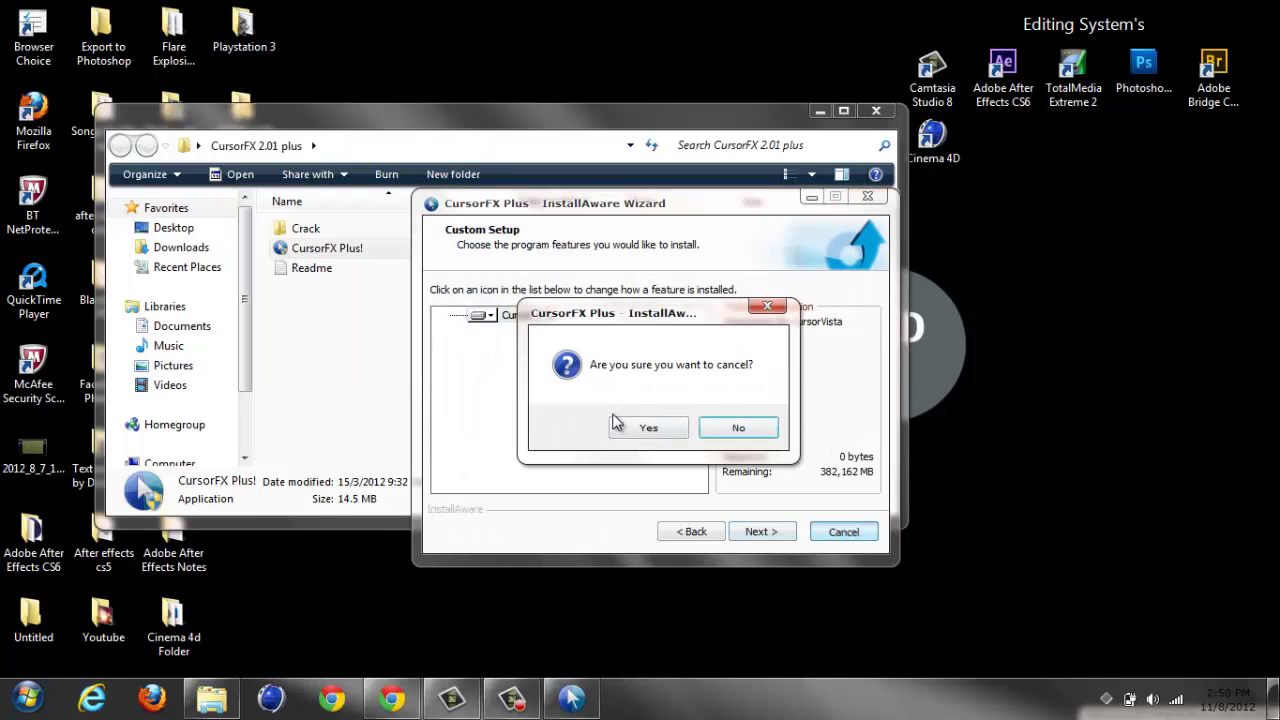
pyautogui.click(649, 428)
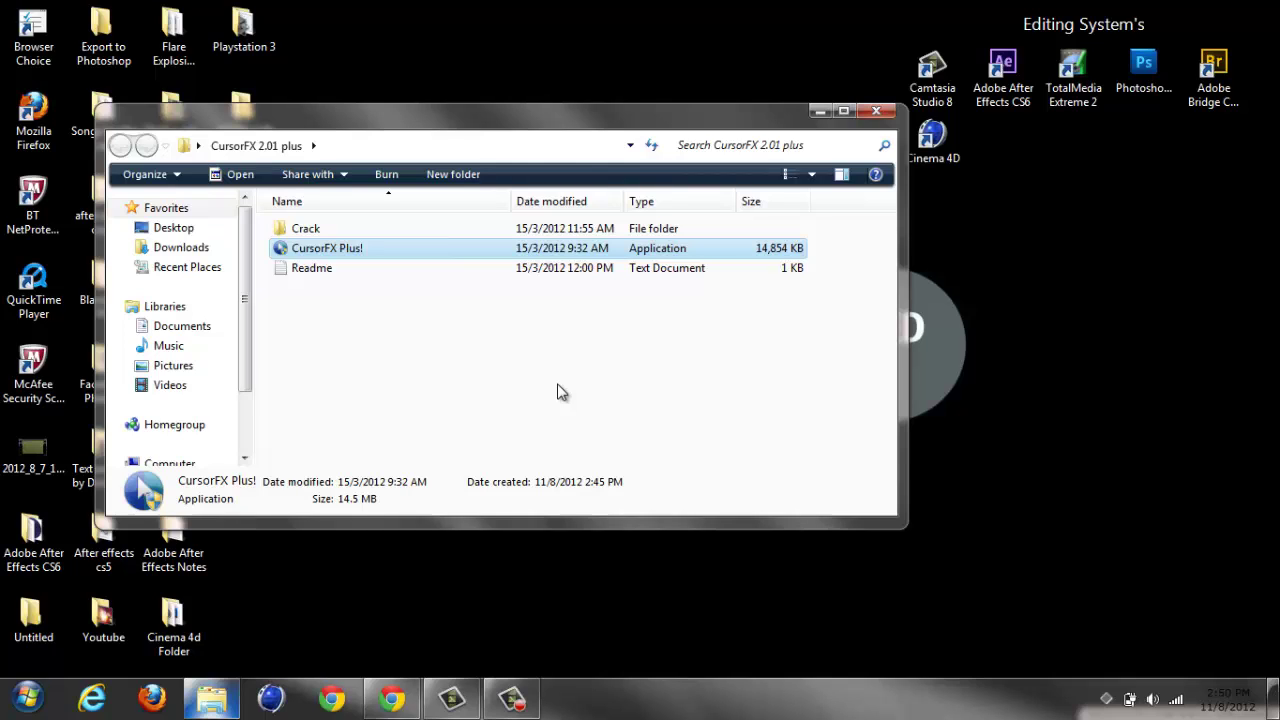
# Copy the CursorFx and sig.bin files from the Crack folder.
pyautogui.click(477, 391)
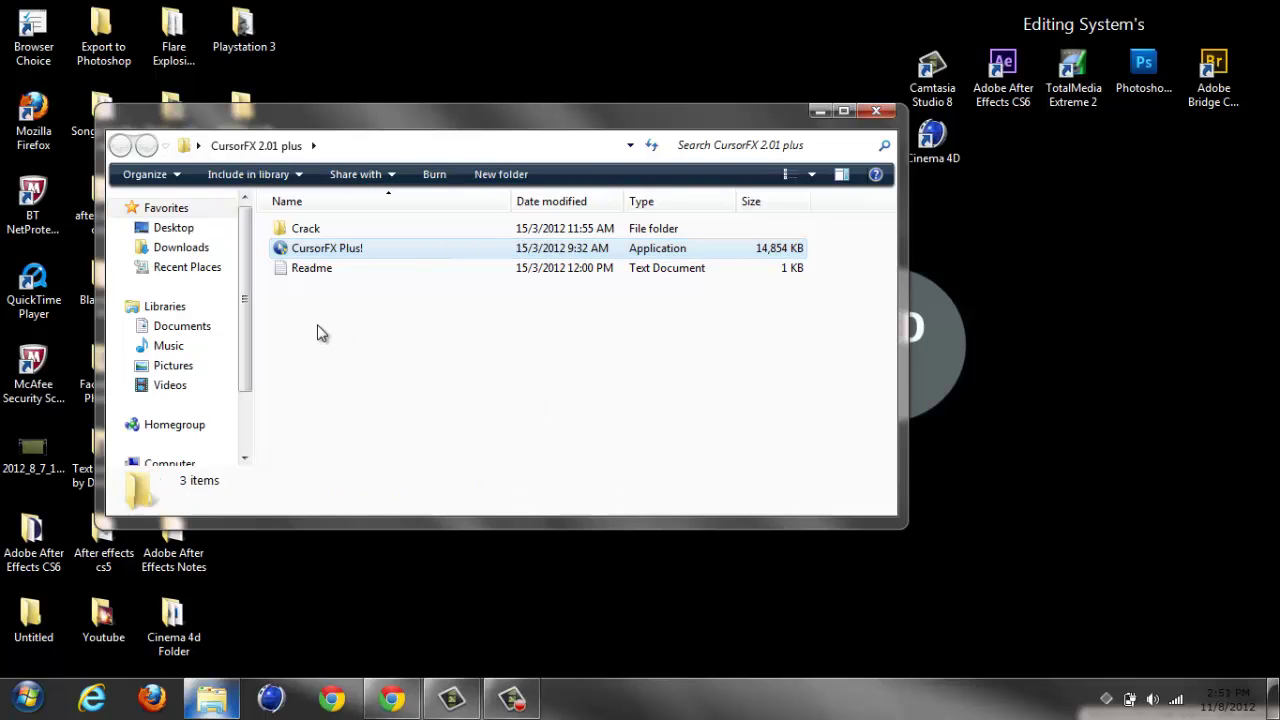
pyautogui.doubleClick(322, 231)
pyautogui.moveTo(363, 345); pyautogui.dragTo(345, 228)
pyautogui.rightClick(358, 233)
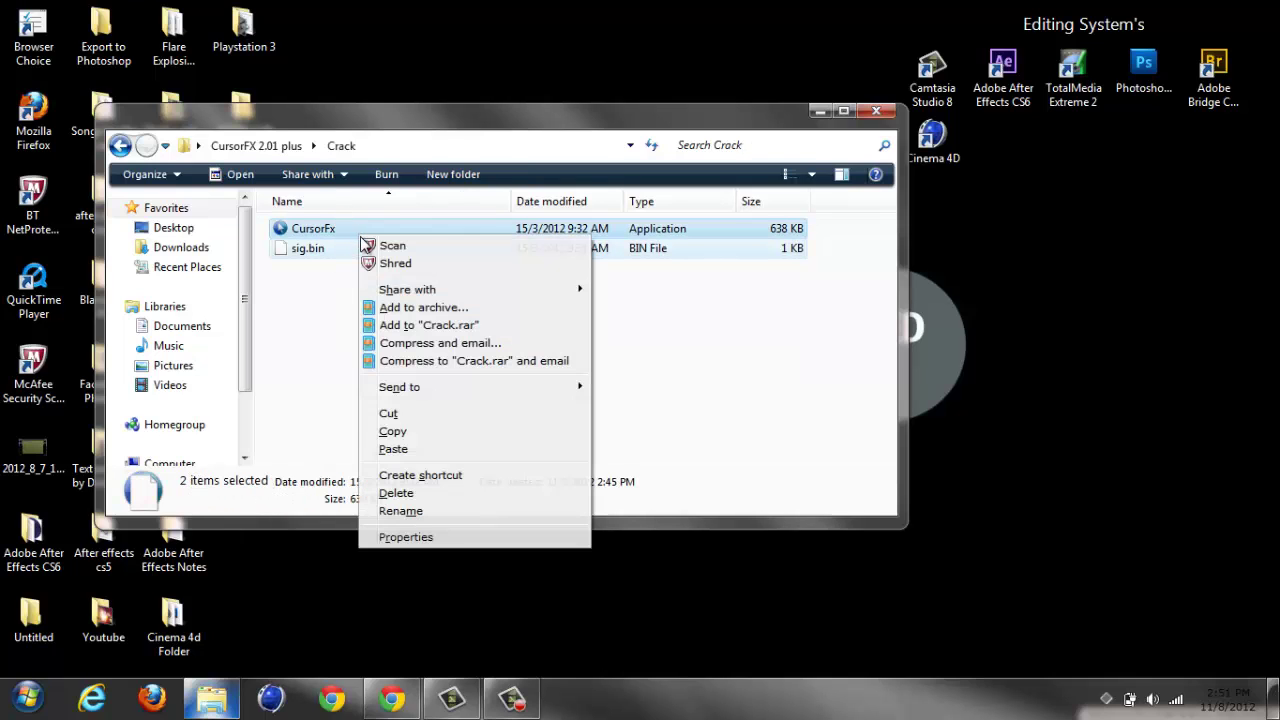
pyautogui.click(483, 434)
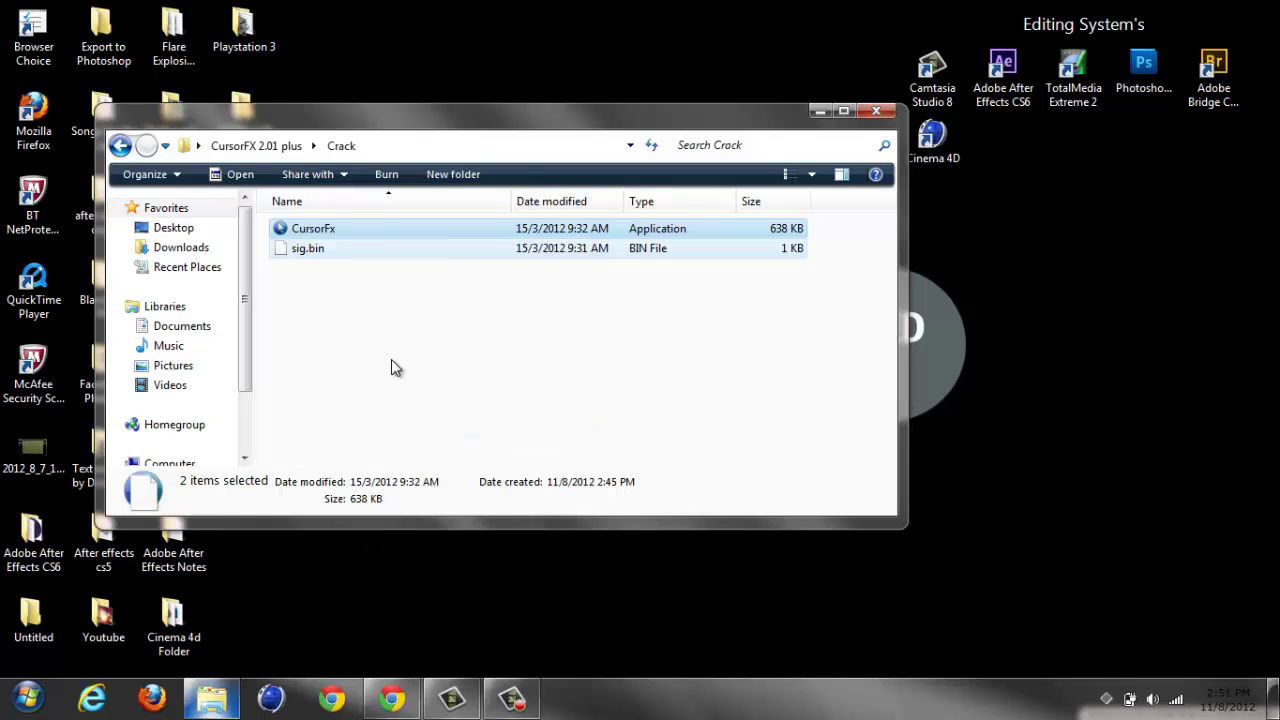
pyautogui.click(391, 362)
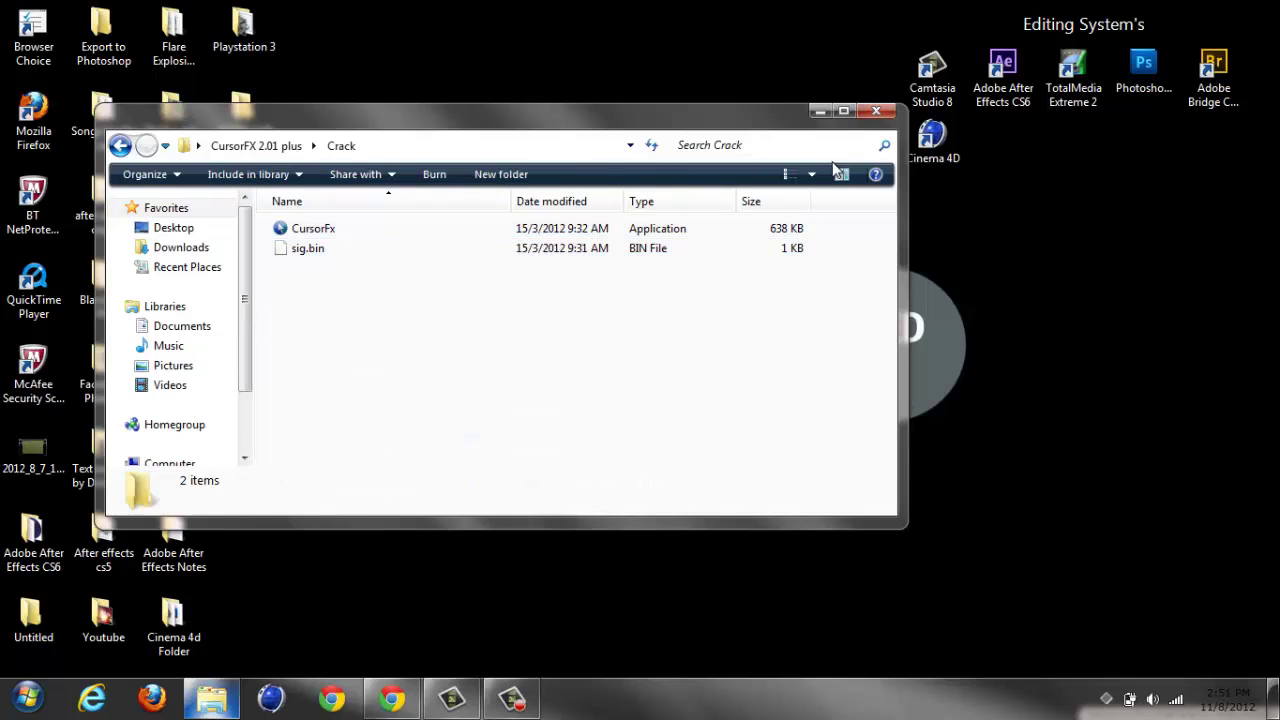
# Navigate to C:\Program Files (x86)\Stardock\CursorFX in a maximized window.
pyautogui.click(843, 111)
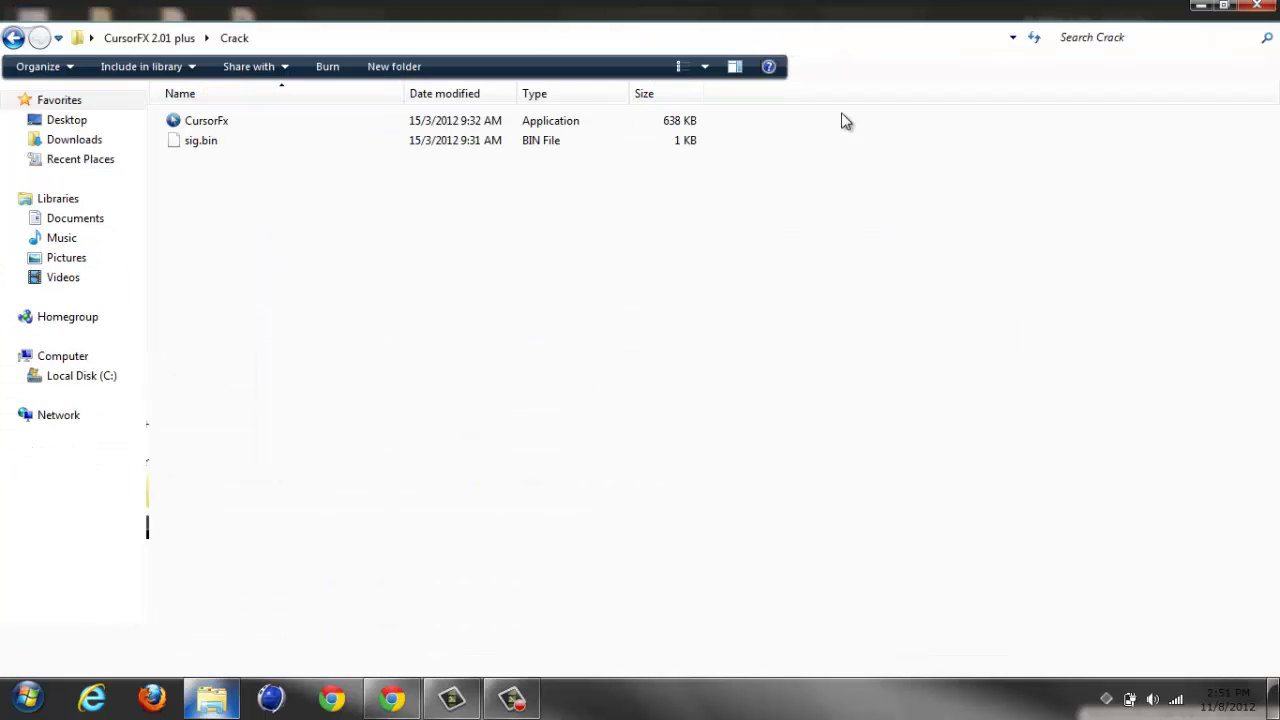
pyautogui.click(82, 380)
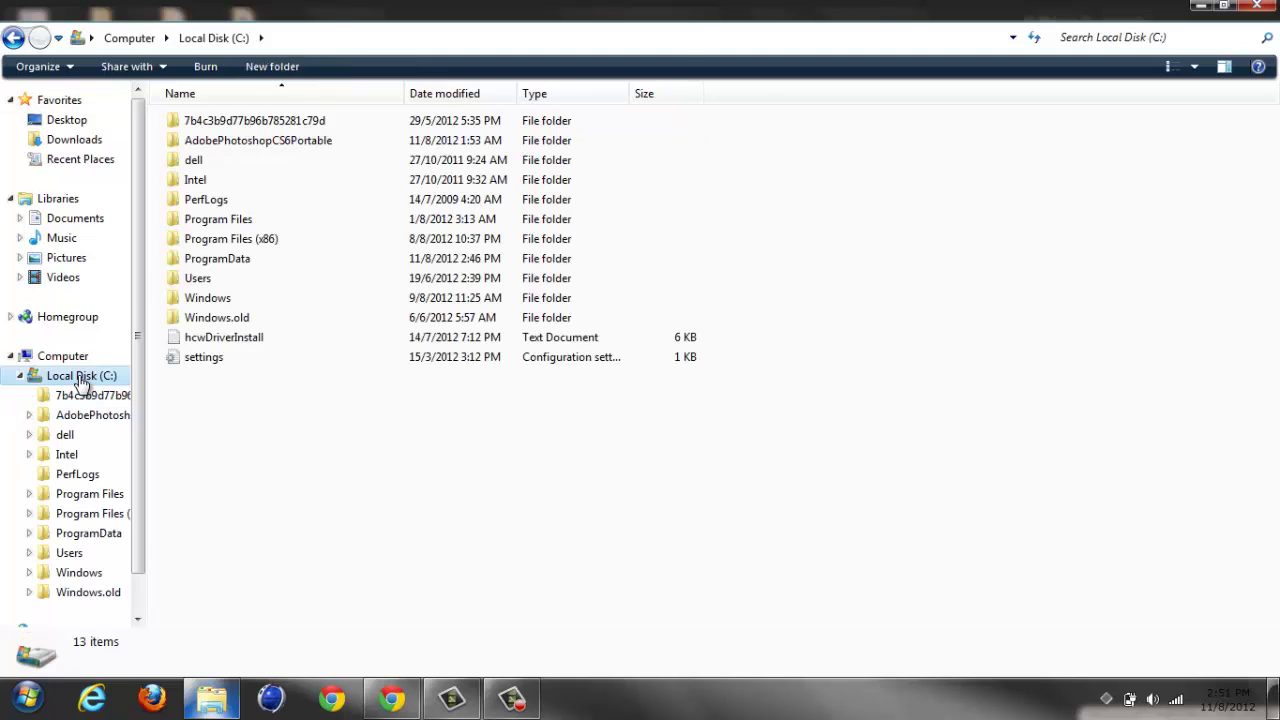
pyautogui.doubleClick(230, 241)
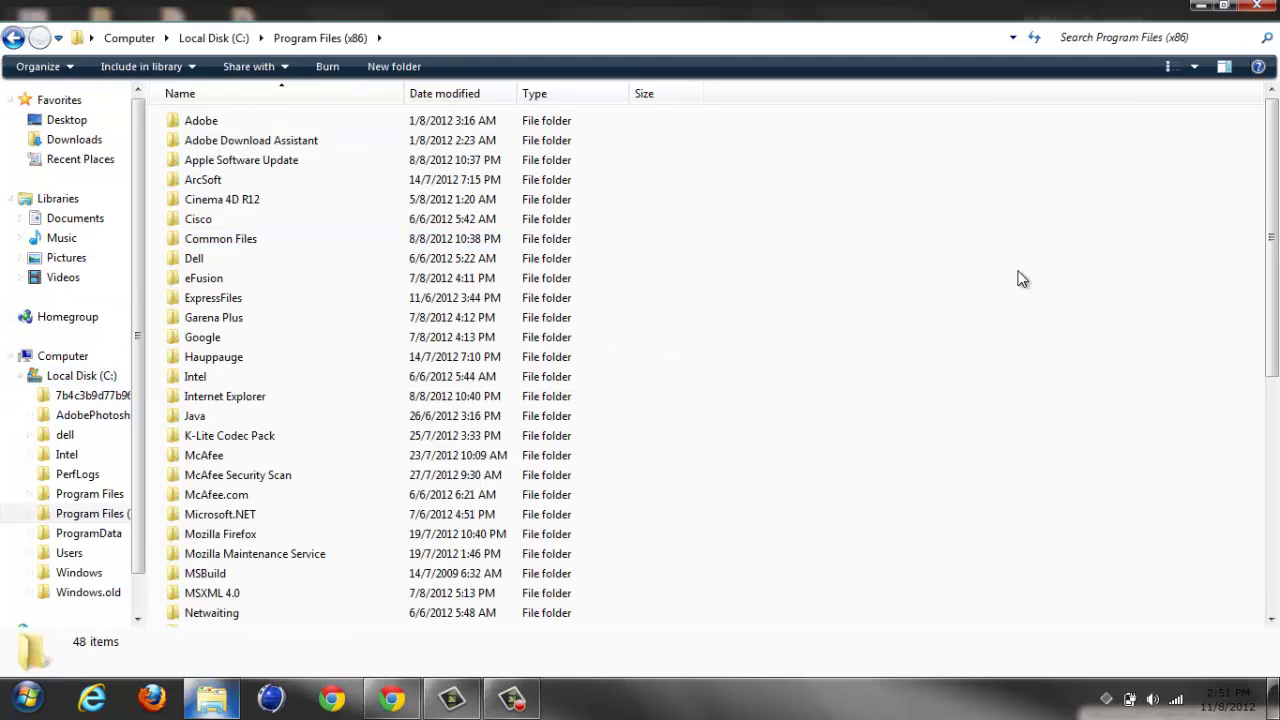
pyautogui.moveTo(1272, 198); pyautogui.dragTo(1275, 425)
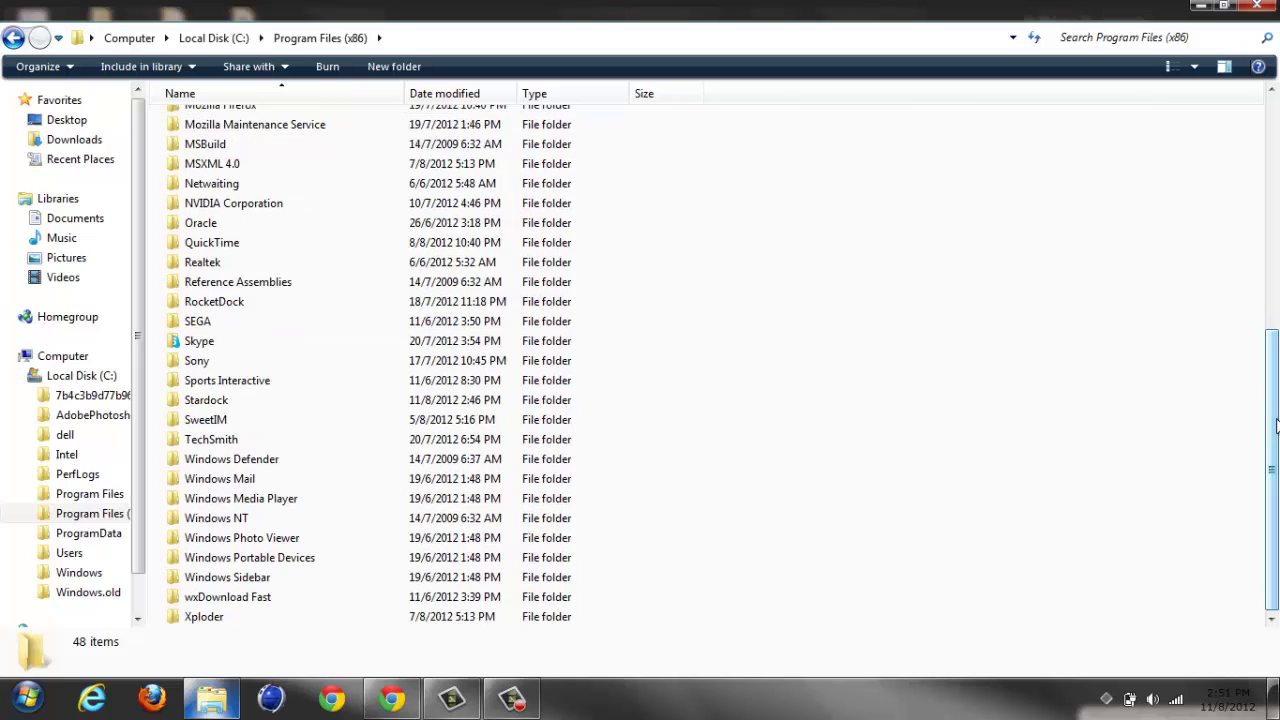
pyautogui.doubleClick(233, 399)
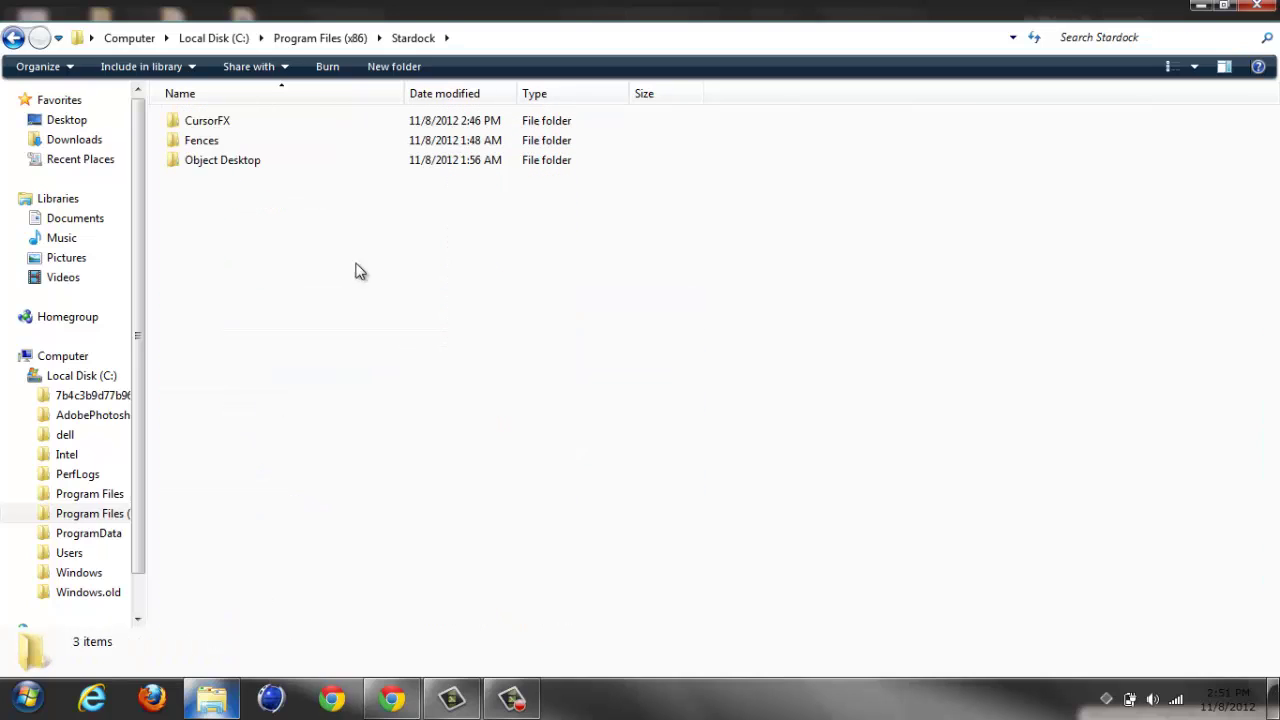
pyautogui.doubleClick(252, 121)
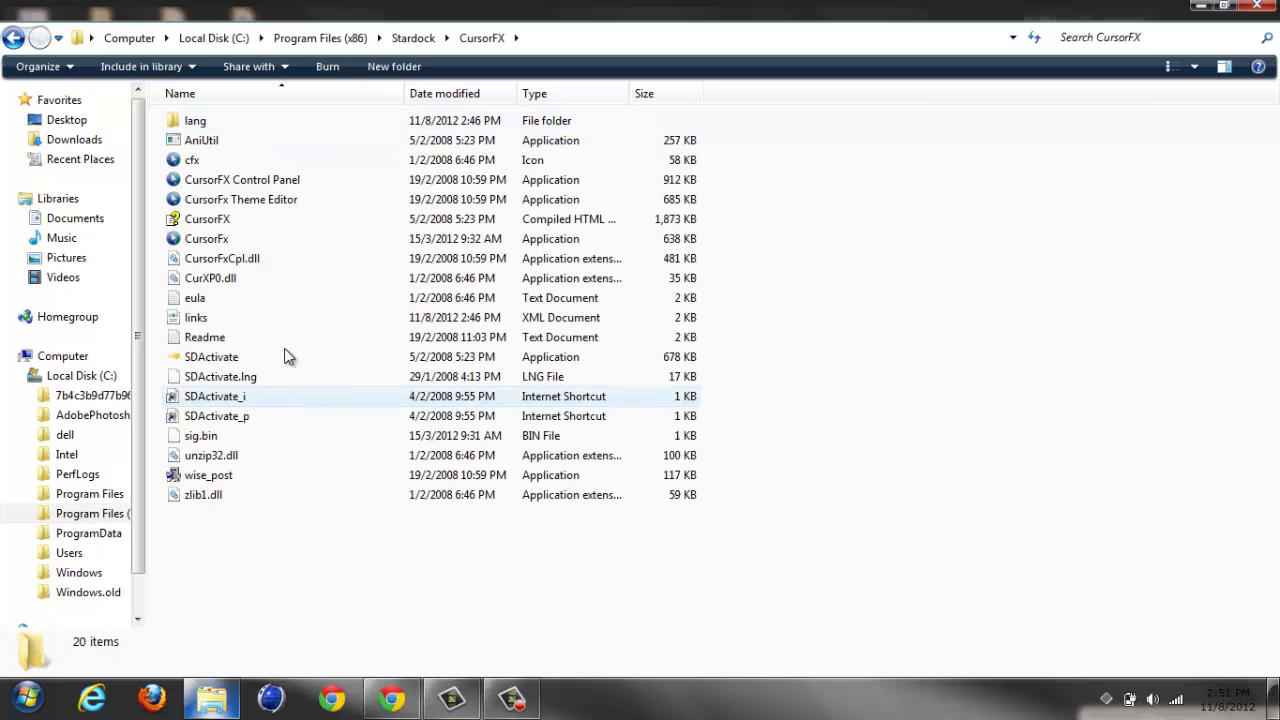
pyautogui.moveTo(348, 612); pyautogui.dragTo(292, 525)
# Paste the crack files into CursorFX, replacing CursorFx.exe and sig.bin with administrator permission.
pyautogui.rightClick(930, 291)
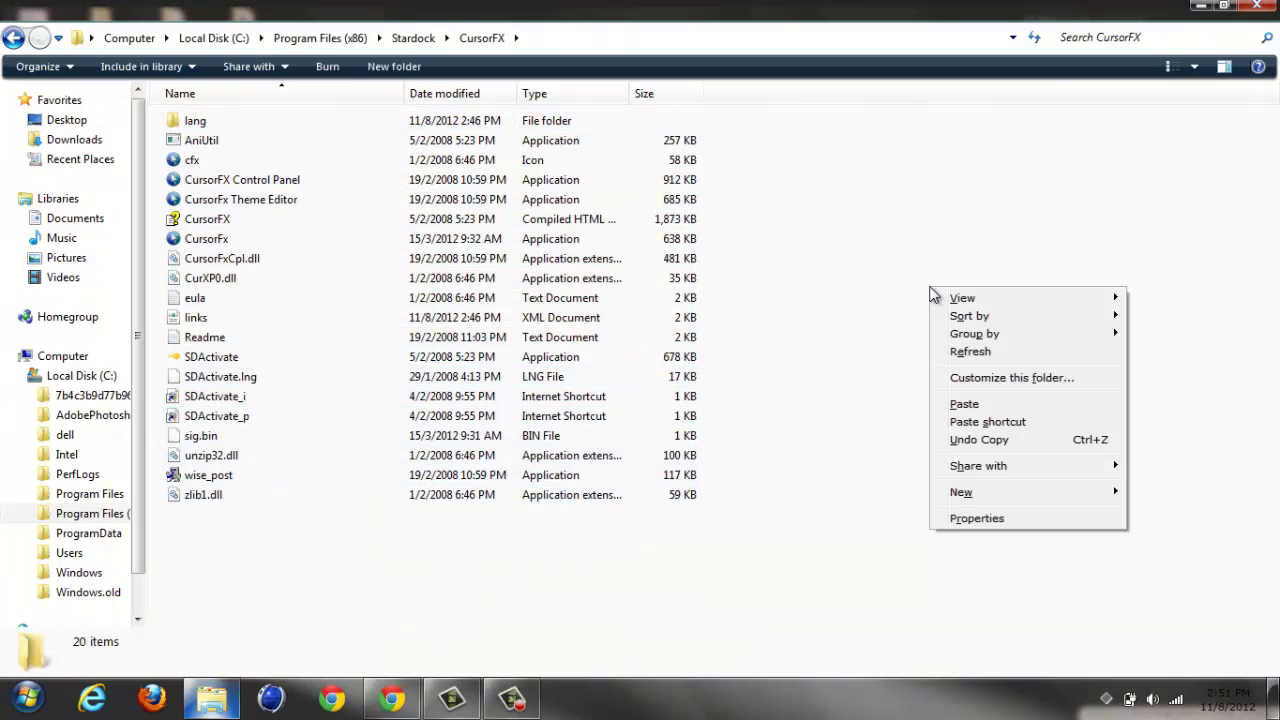
pyautogui.click(743, 512)
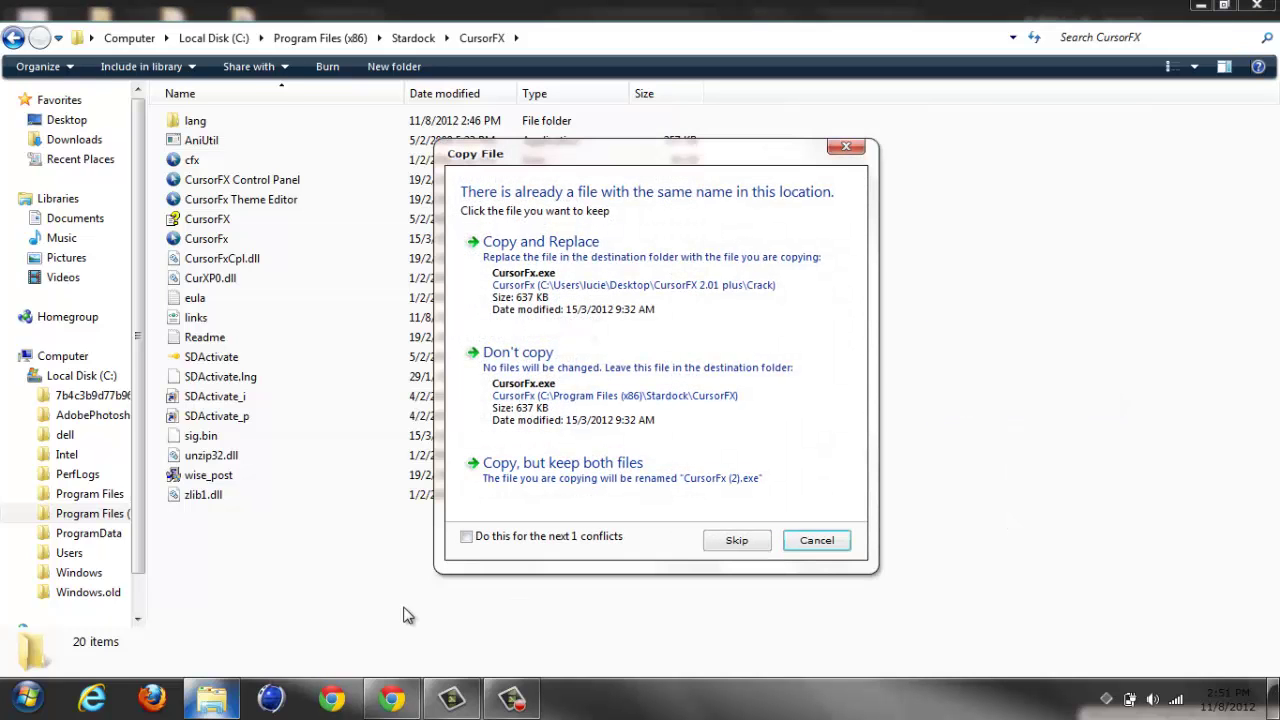
pyautogui.click(556, 279)
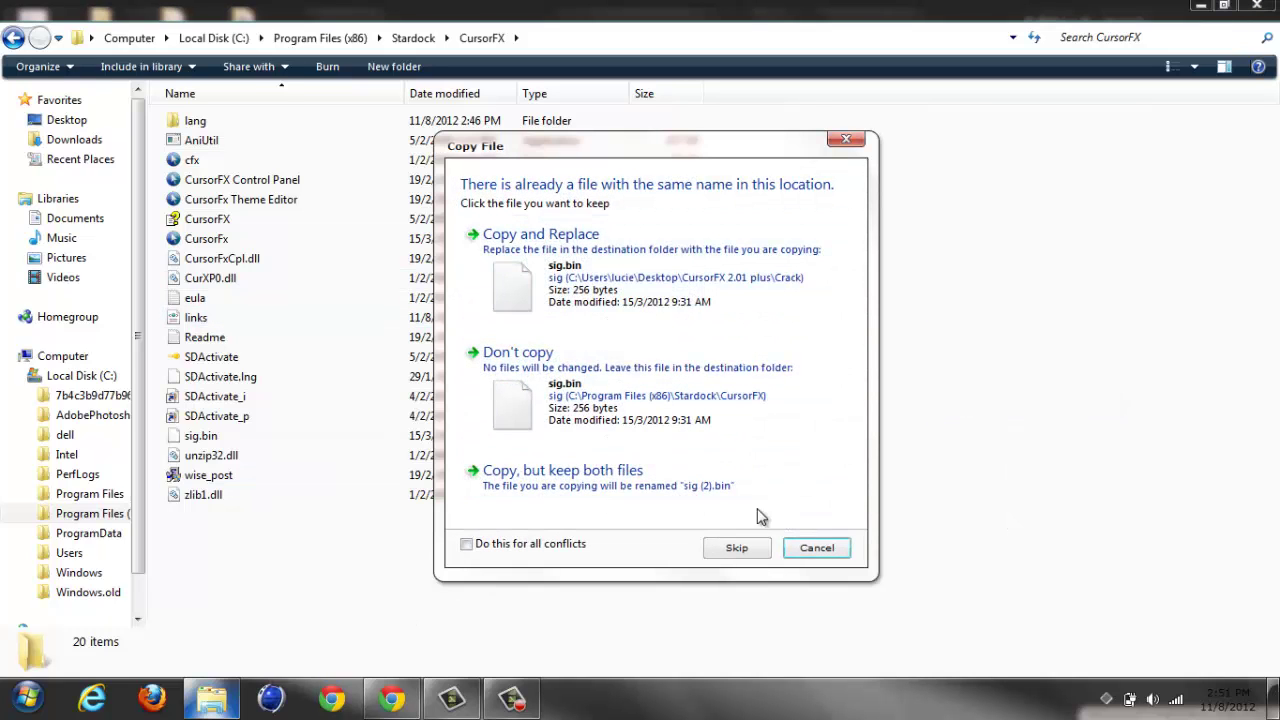
pyautogui.click(596, 244)
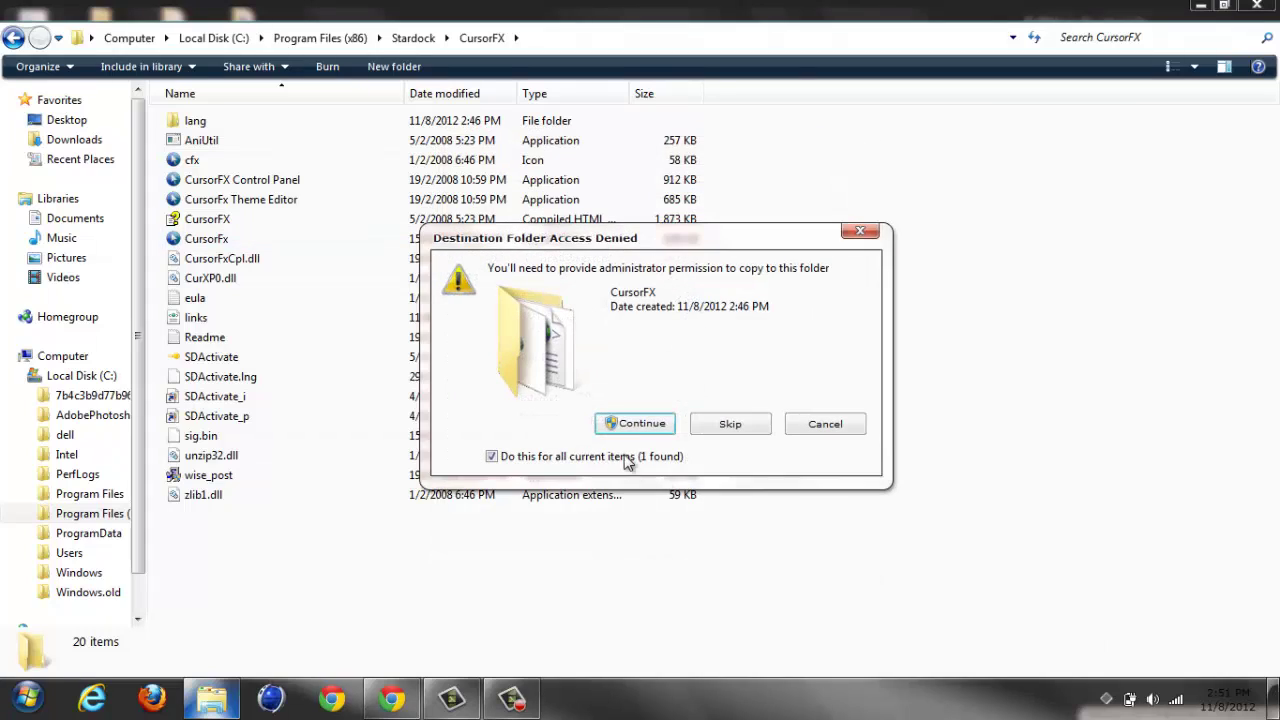
pyautogui.click(634, 425)
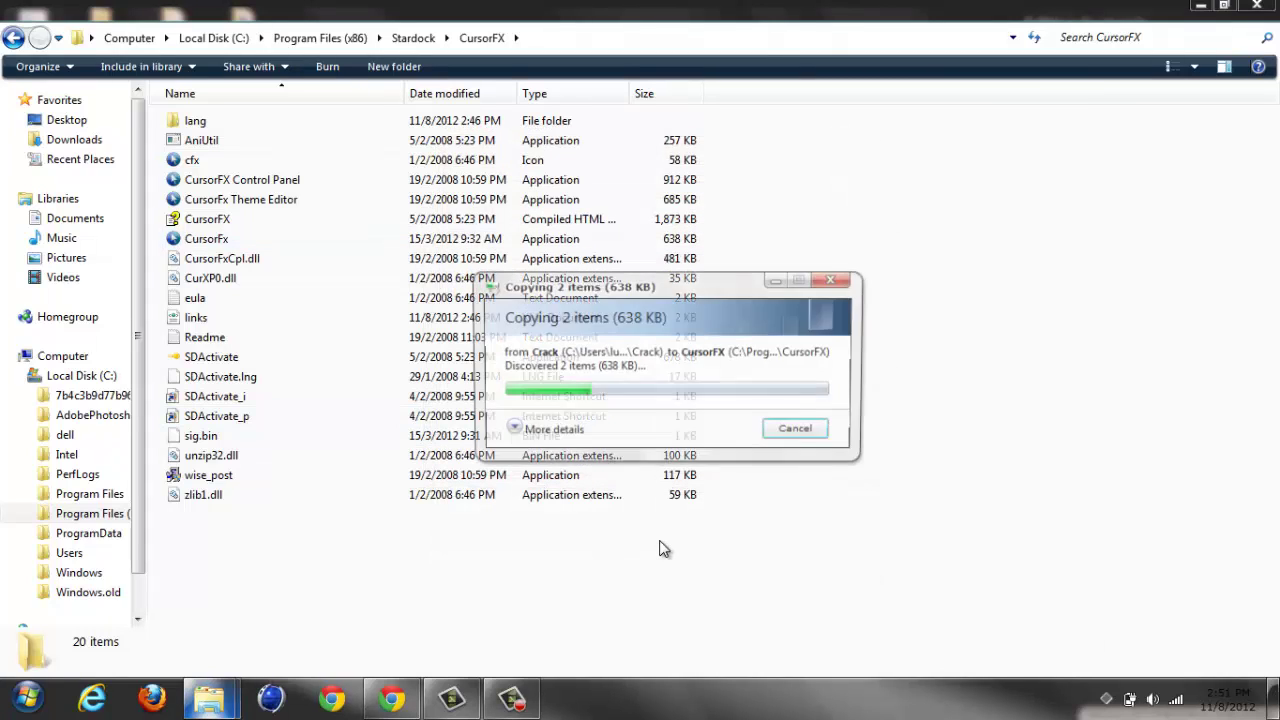
pyautogui.click(707, 605)
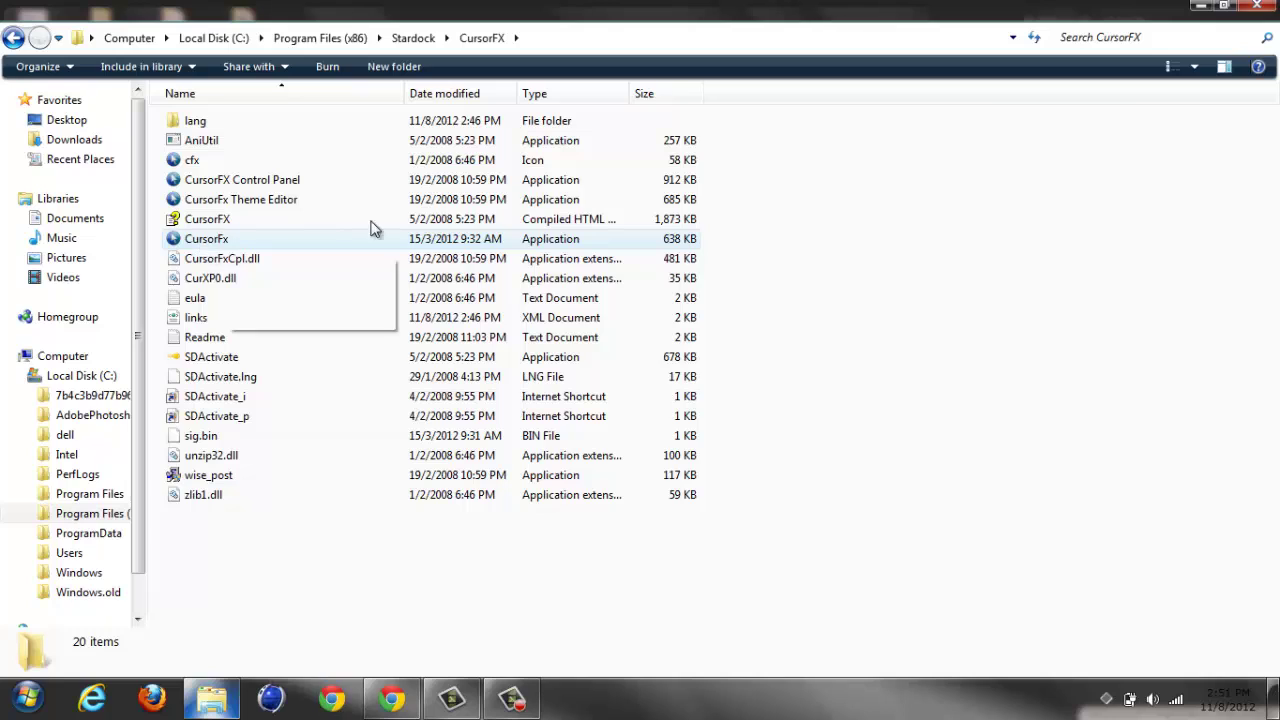
# Launch the CursorFX control panel and apply the LightRing cursor theme.
pyautogui.doubleClick(258, 186)
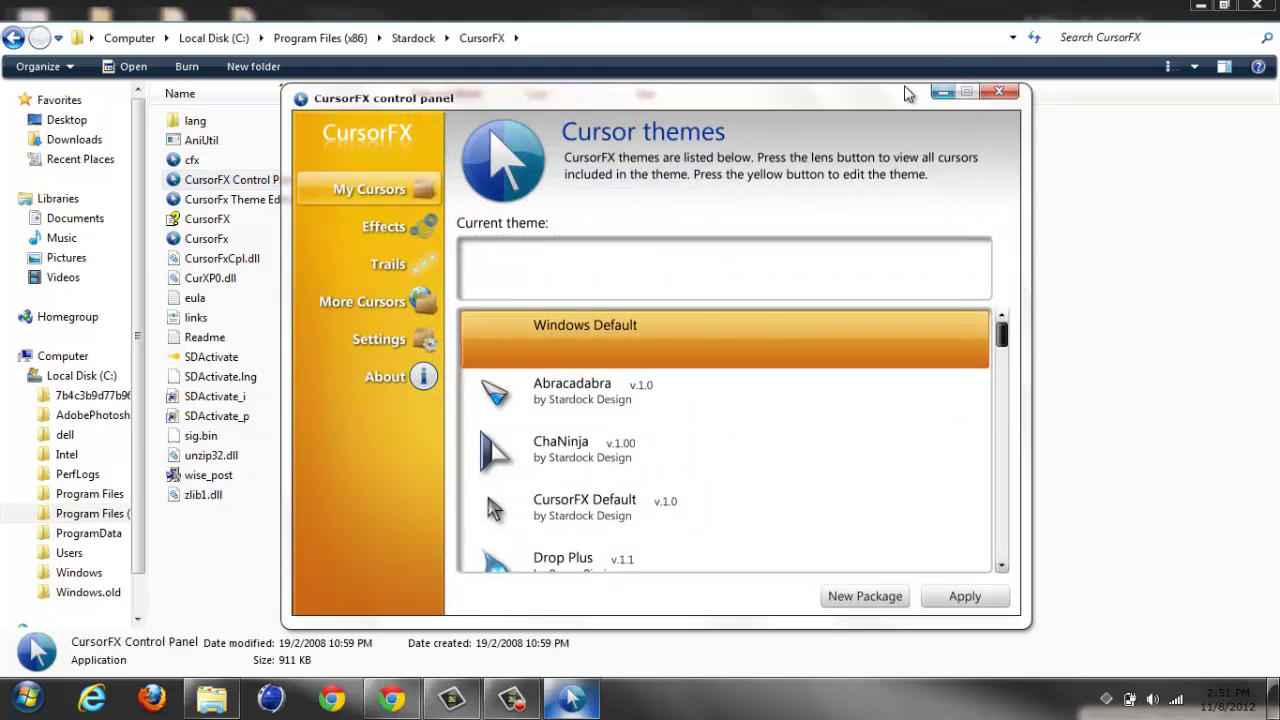
pyautogui.moveTo(900, 93); pyautogui.dragTo(856, 74)
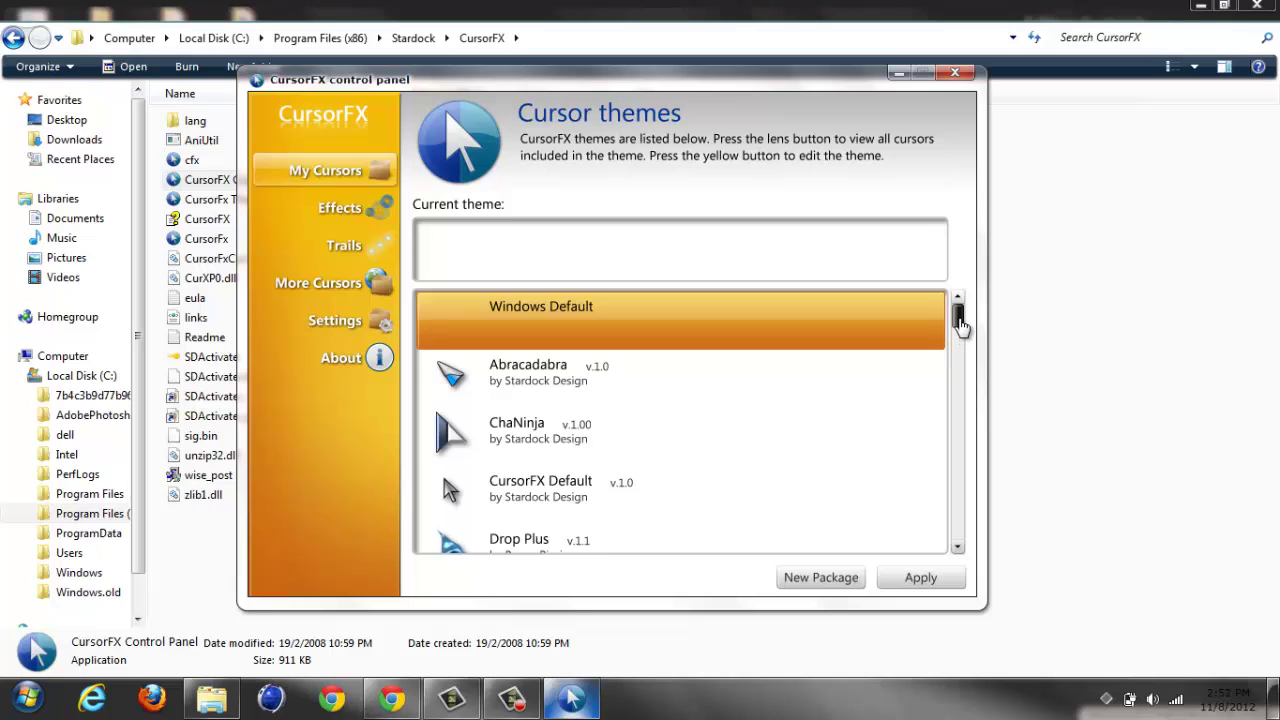
pyautogui.moveTo(960, 325); pyautogui.dragTo(956, 505)
pyautogui.click(572, 365)
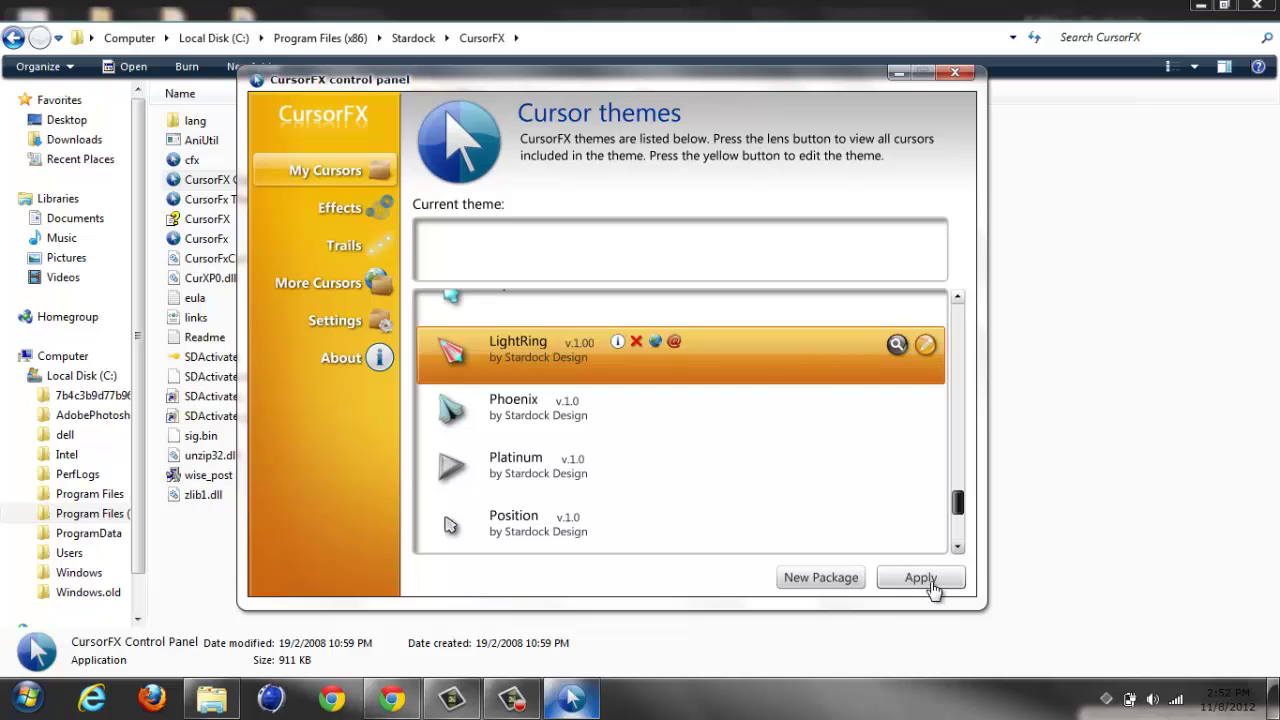
pyautogui.click(921, 580)
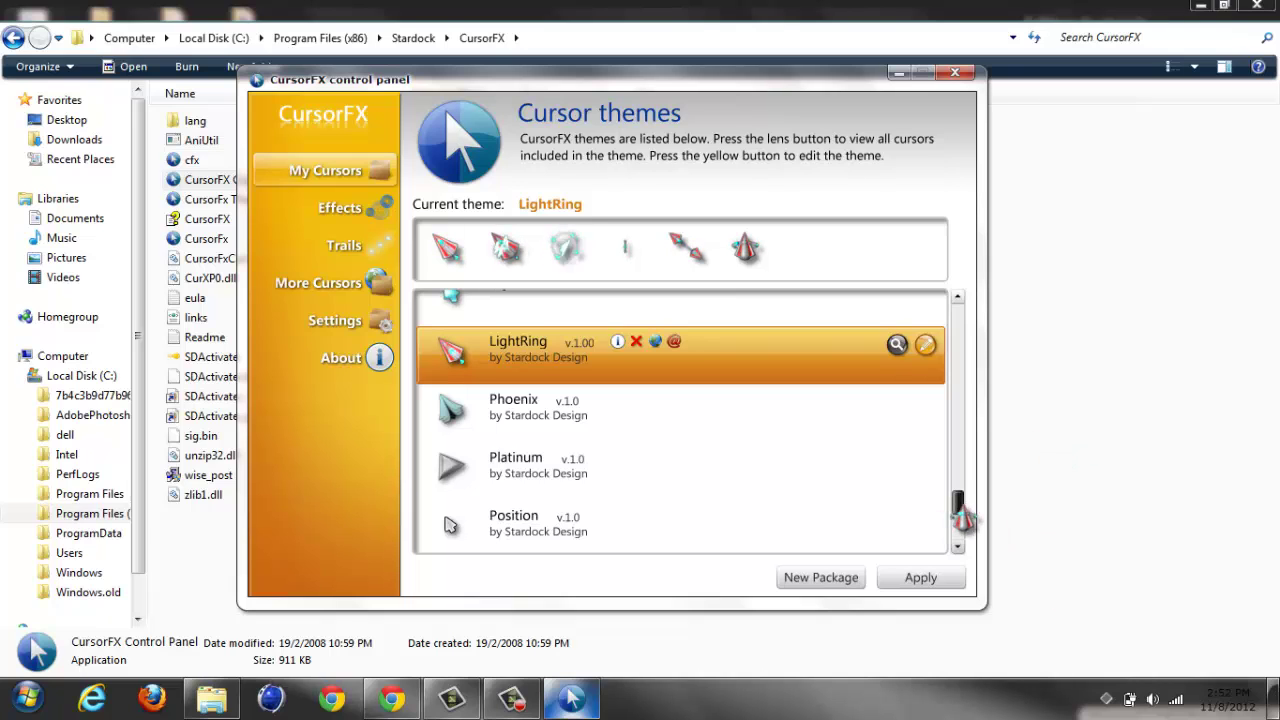
# Apply the CursorFX Default theme, then switch the current theme back to Windows Default.
pyautogui.moveTo(957, 505); pyautogui.dragTo(957, 332)
pyautogui.click(608, 478)
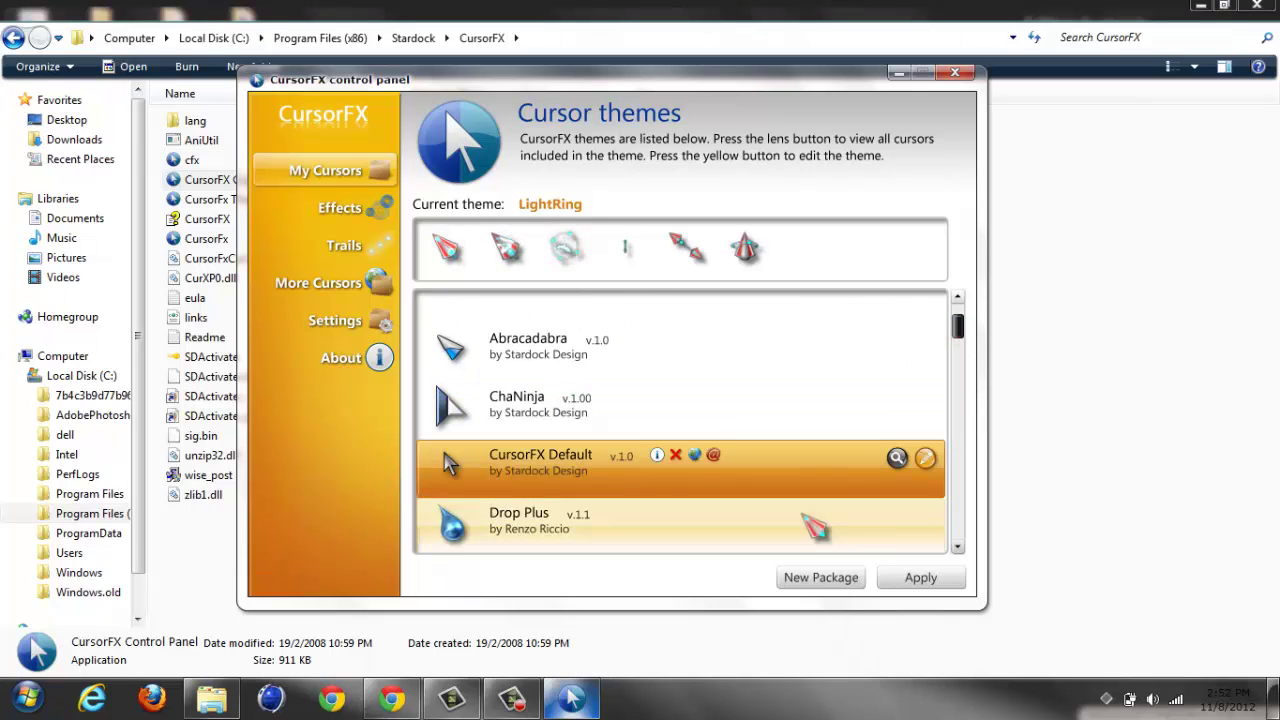
pyautogui.click(910, 580)
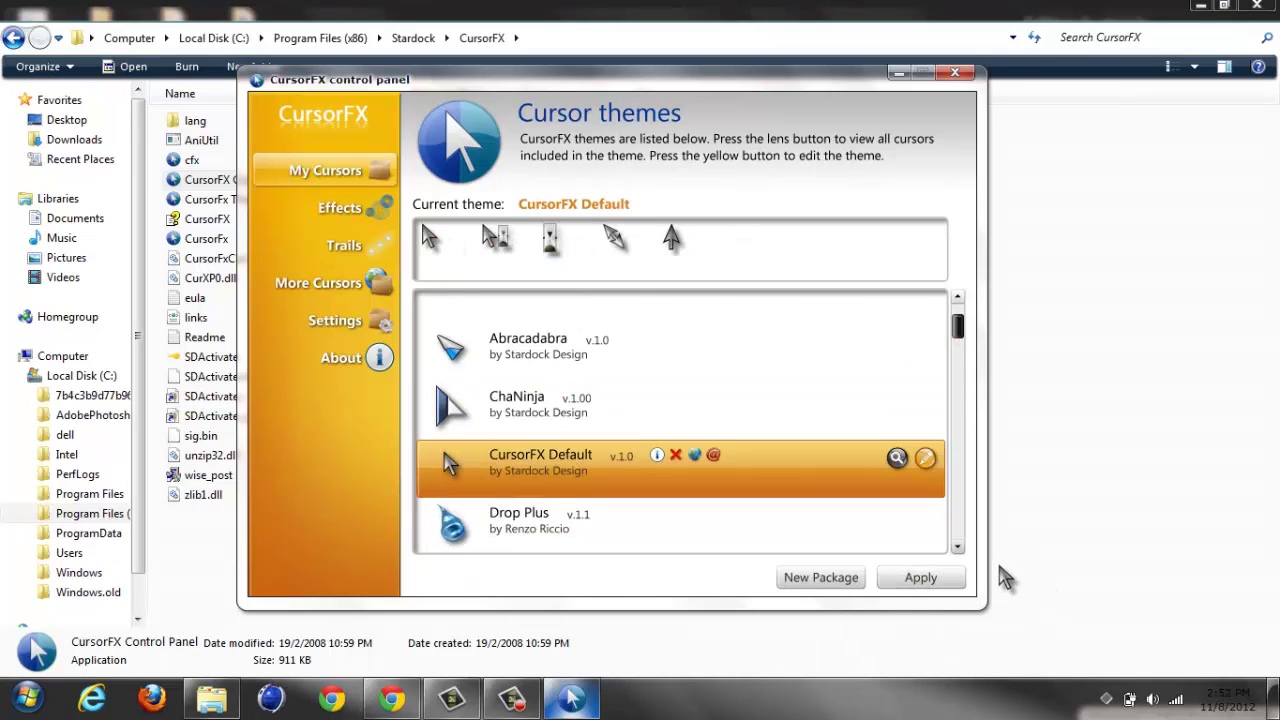
pyautogui.moveTo(957, 329); pyautogui.dragTo(960, 318)
pyautogui.click(542, 330)
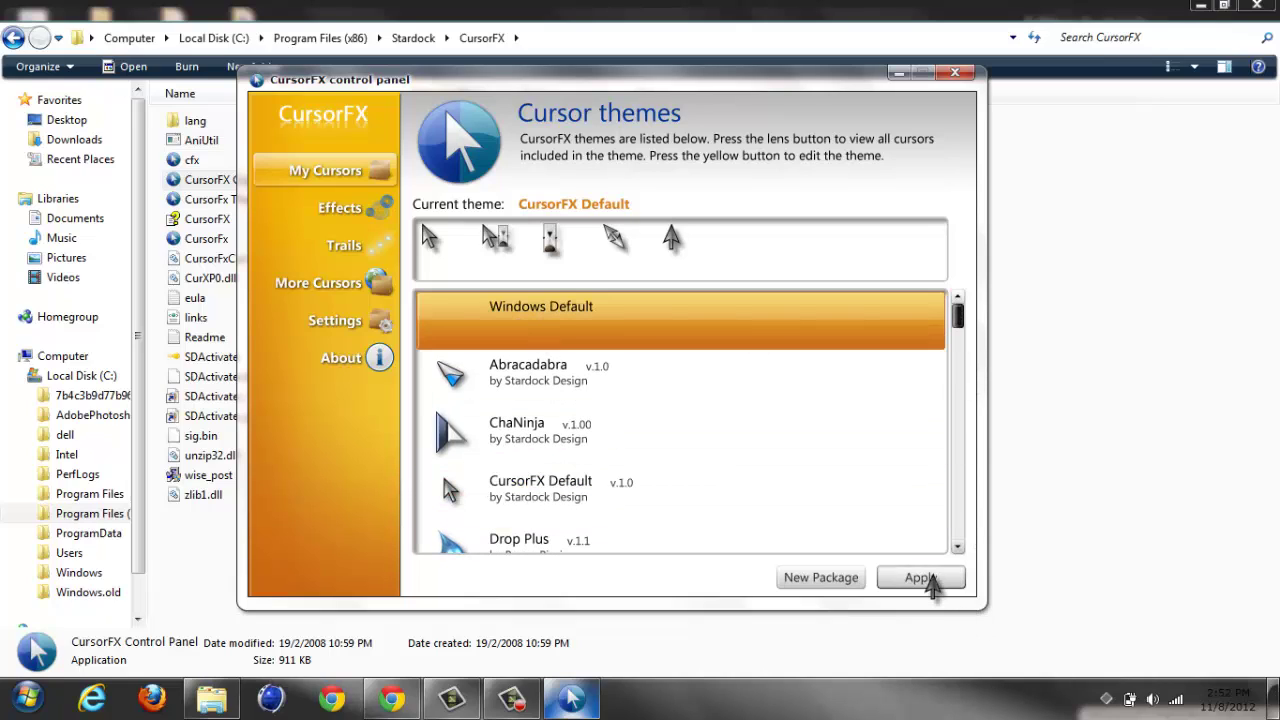
pyautogui.click(927, 580)
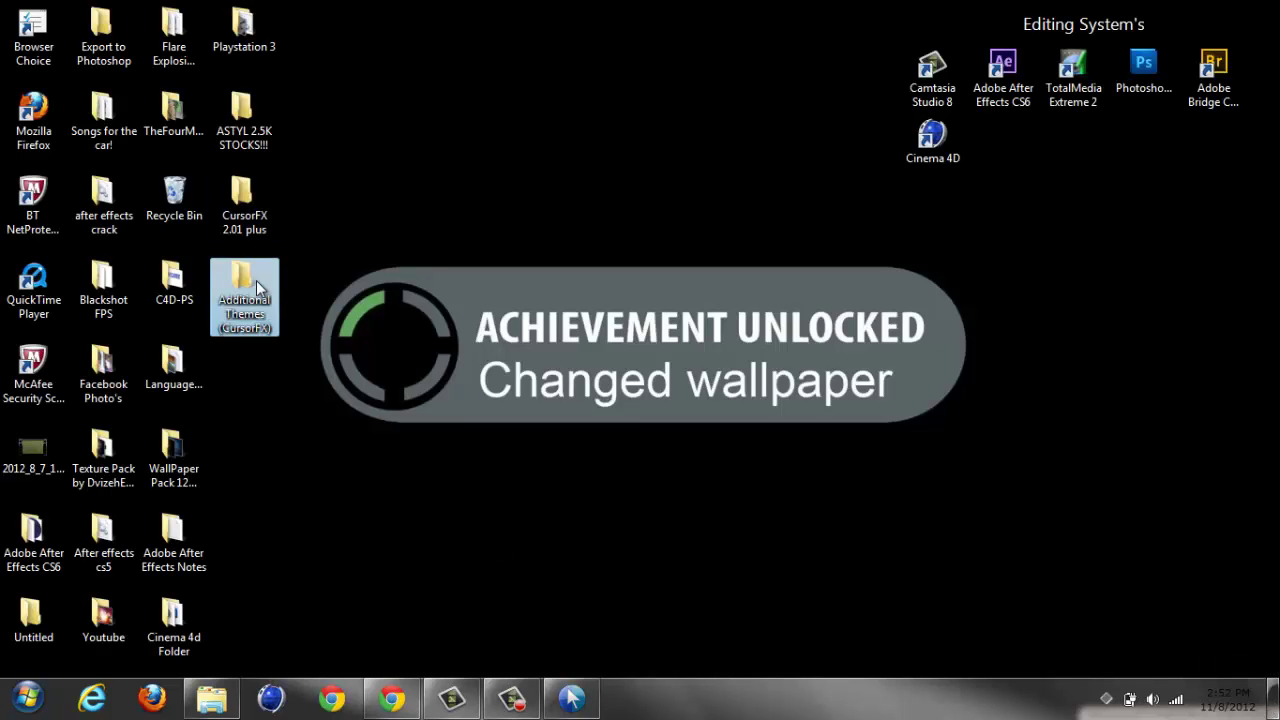
# Open and maximize the Additional Themes (CursorFX) folder, briefly selecting MacOSXCursors.
pyautogui.doubleClick(256, 280)
pyautogui.click(869, 135)
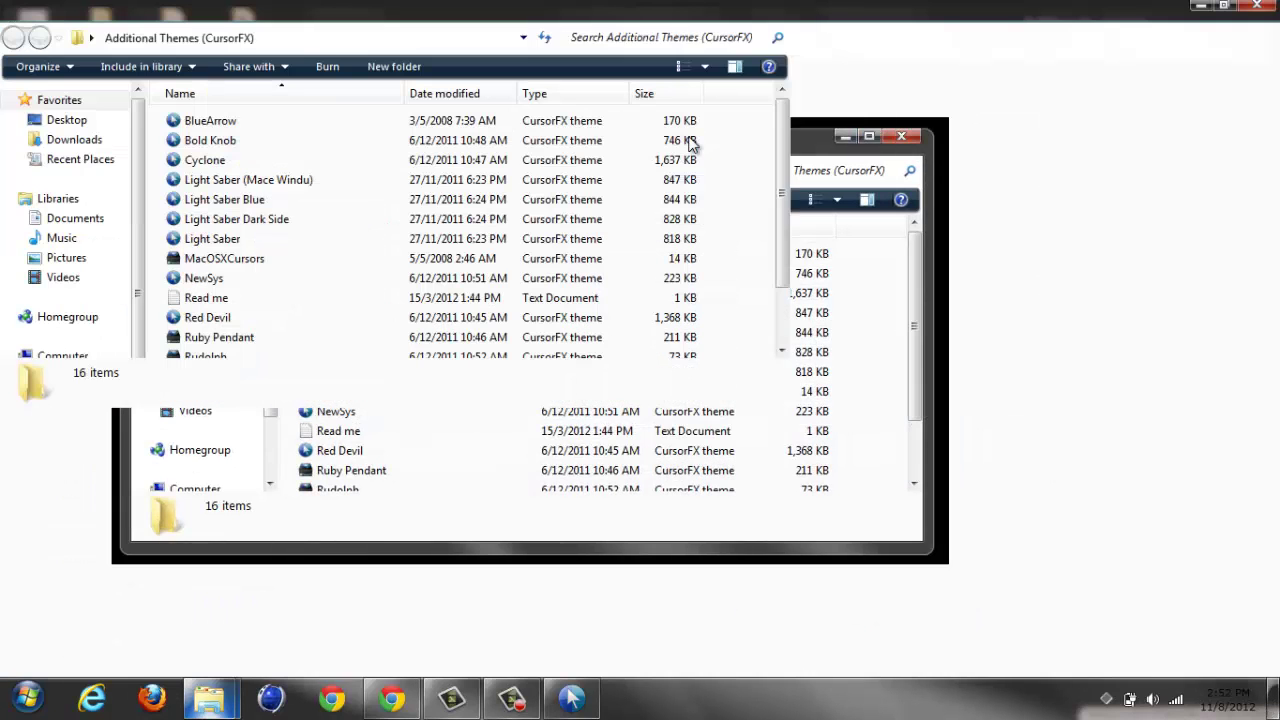
pyautogui.moveTo(444, 540); pyautogui.dragTo(266, 449)
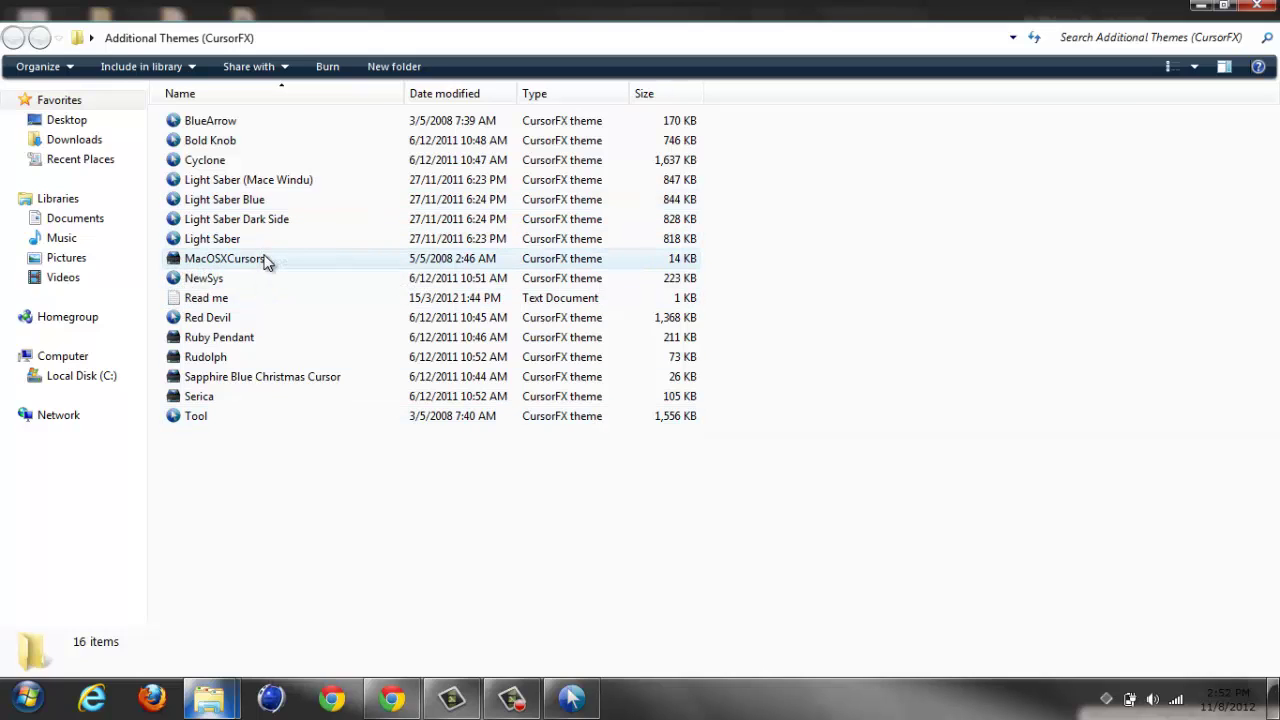
pyautogui.click(281, 261)
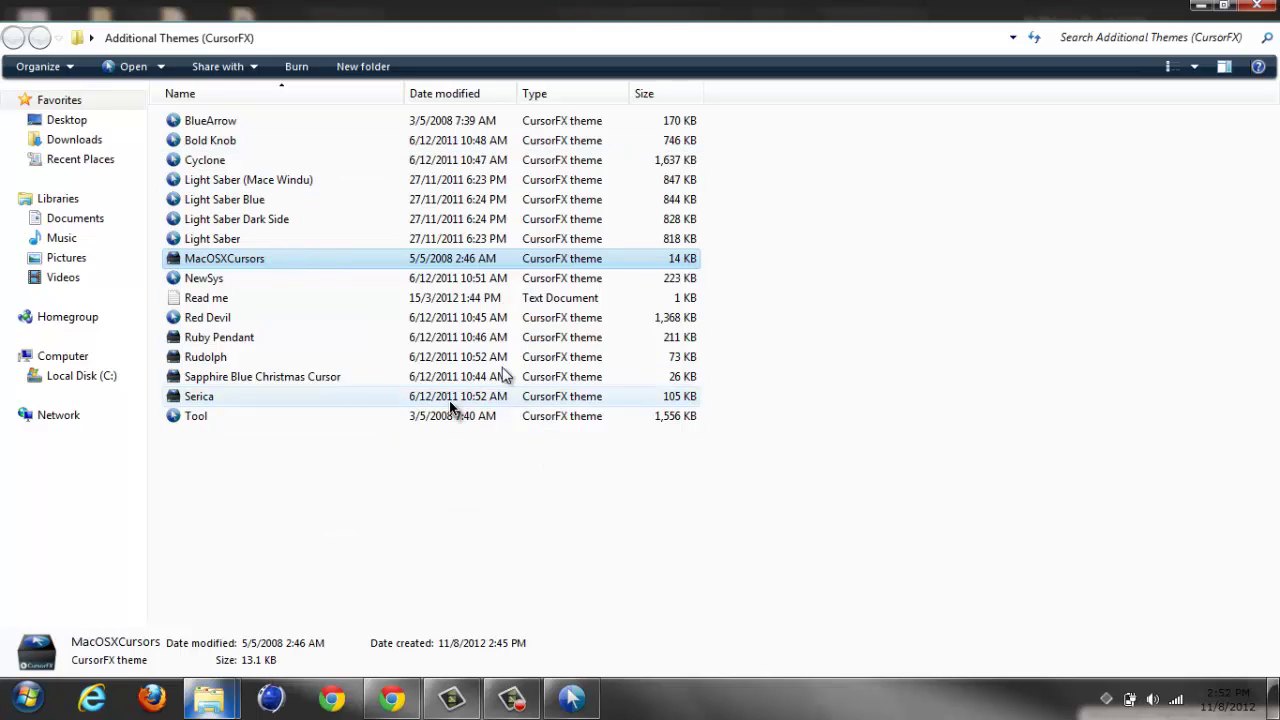
pyautogui.click(748, 545)
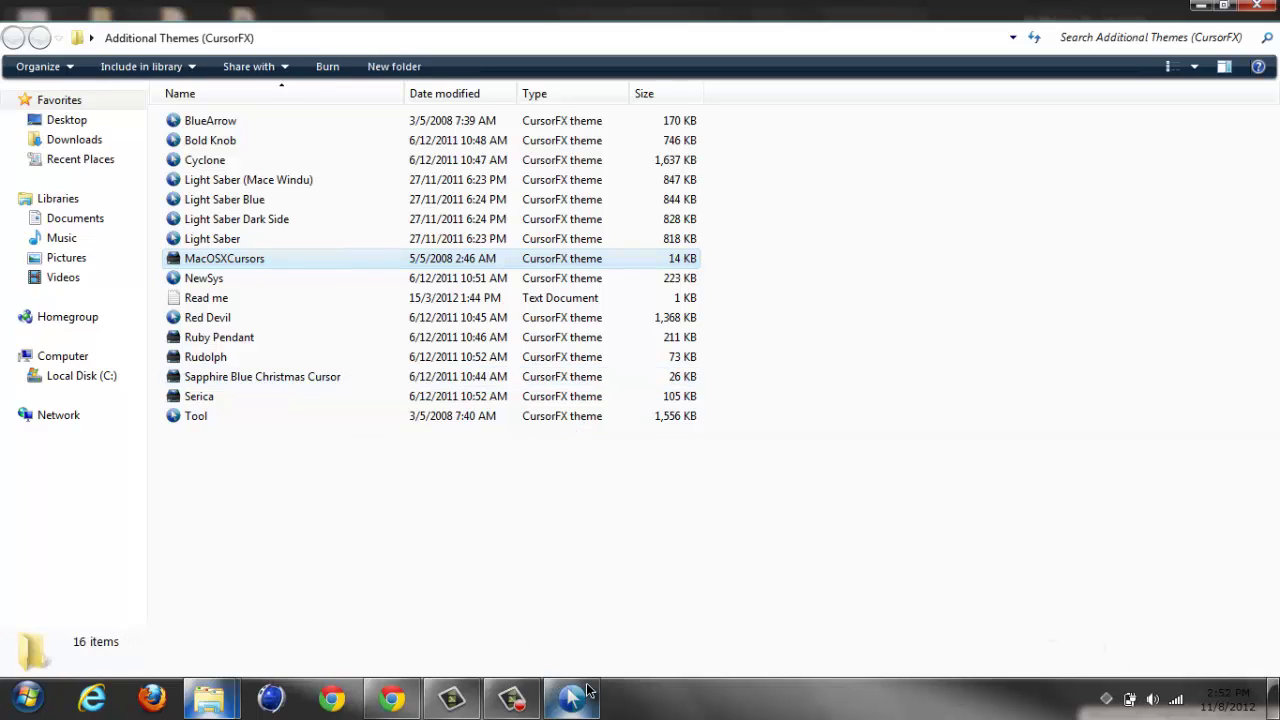
# Bring Chrome forward and scroll through WinCustomize's full CursorFX theme listing.
pyautogui.click(382, 695)
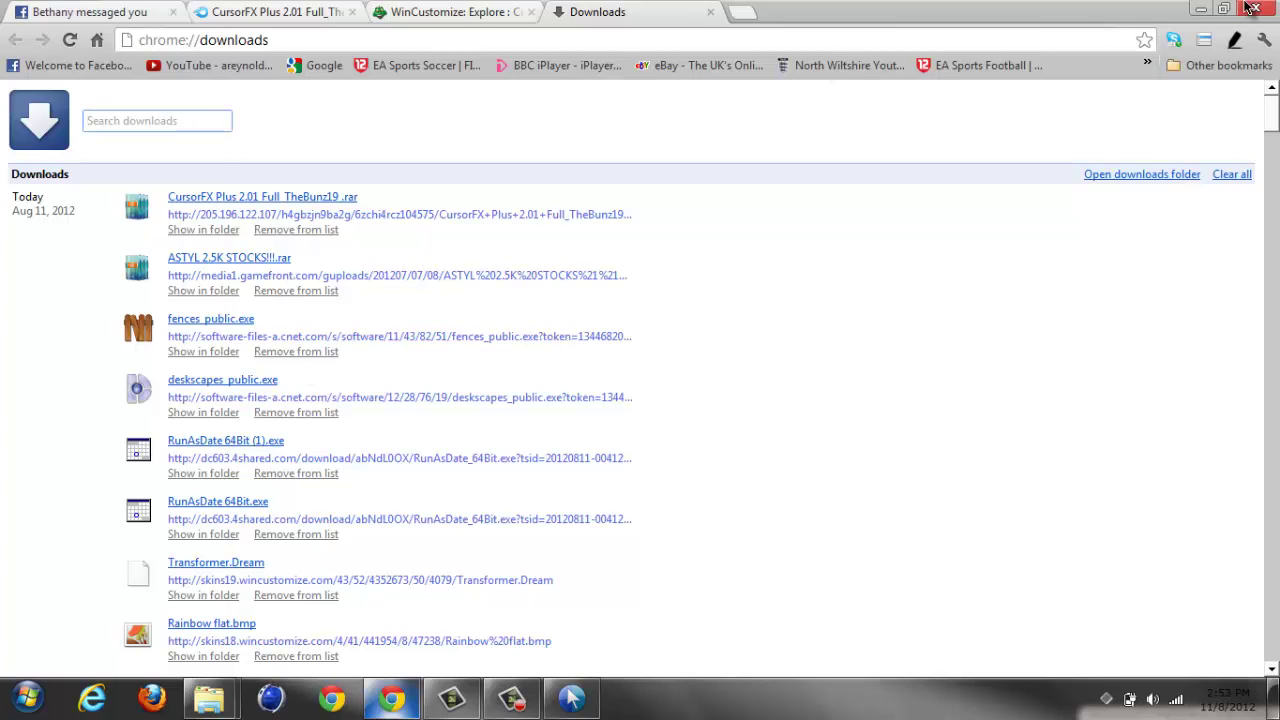
pyautogui.click(709, 12)
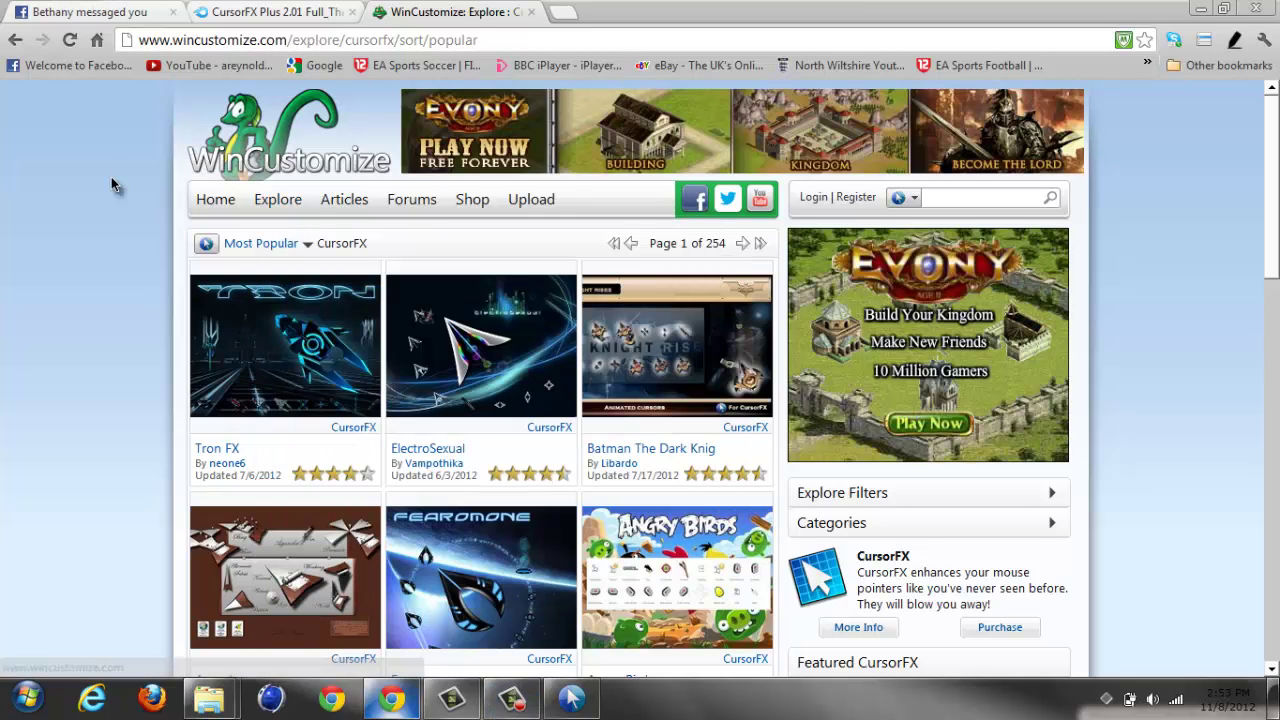
pyautogui.moveTo(297, 209)
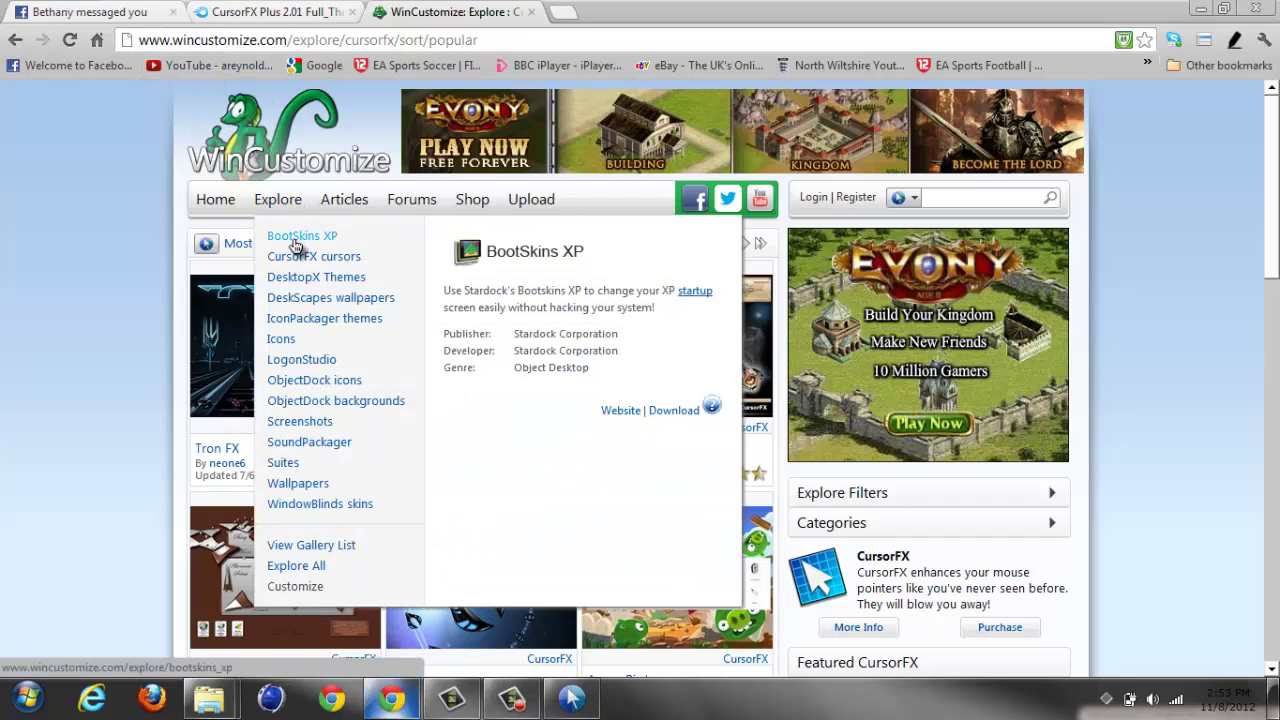
pyautogui.click(298, 259)
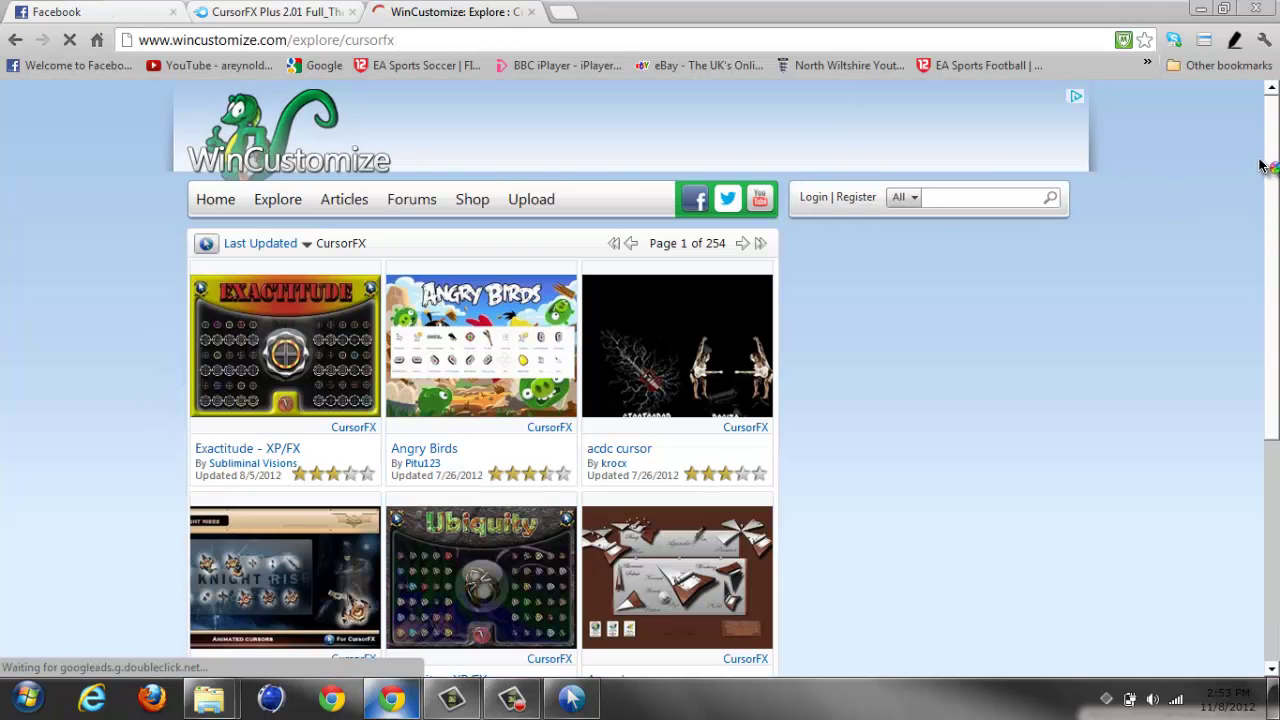
pyautogui.moveTo(1270, 172); pyautogui.dragTo(1277, 297)
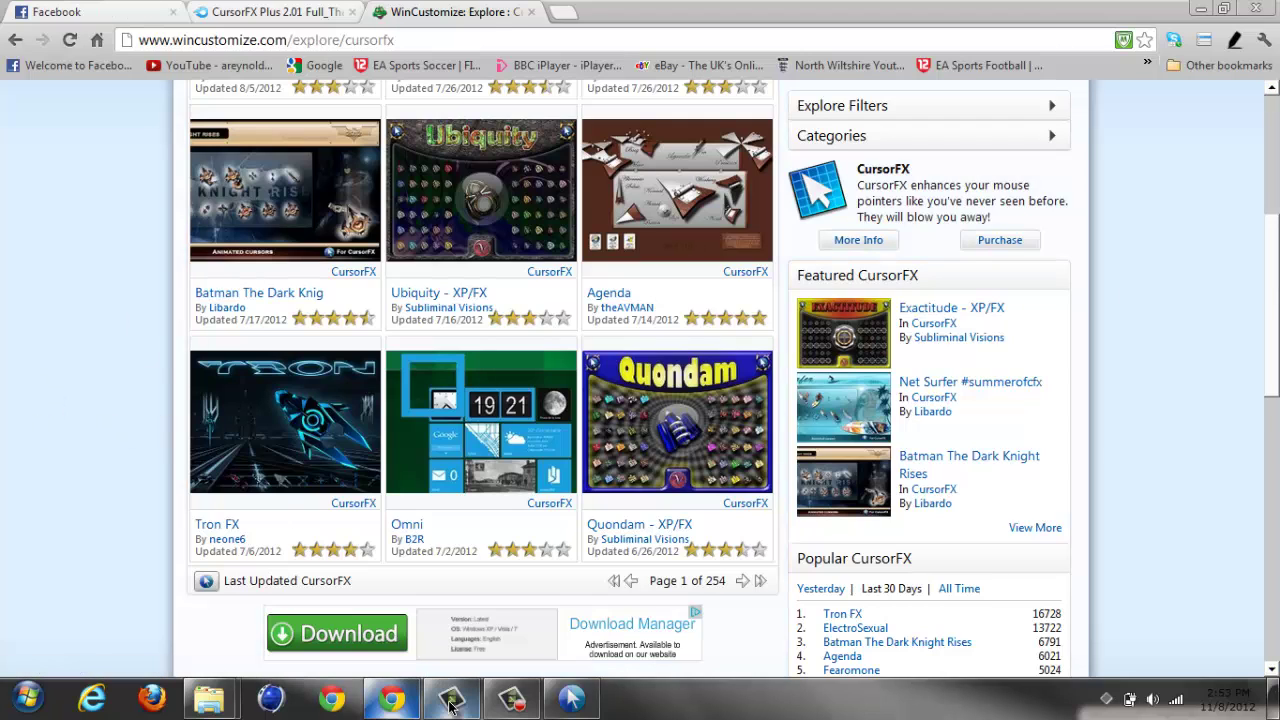
# Preview the Tool, Serica, Sapphire Blue Christmas, Rudolph, Ruby Pendant and Red Devil cursor themes.
pyautogui.moveTo(210, 699)
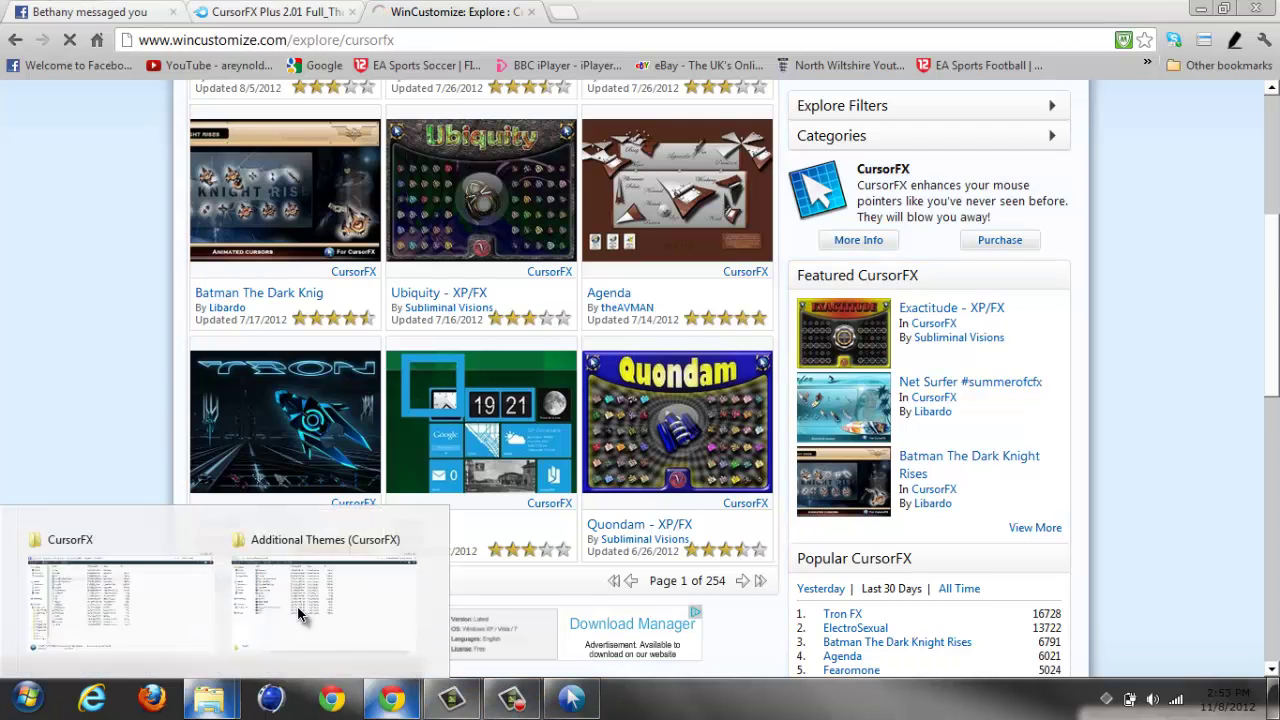
pyautogui.click(270, 600)
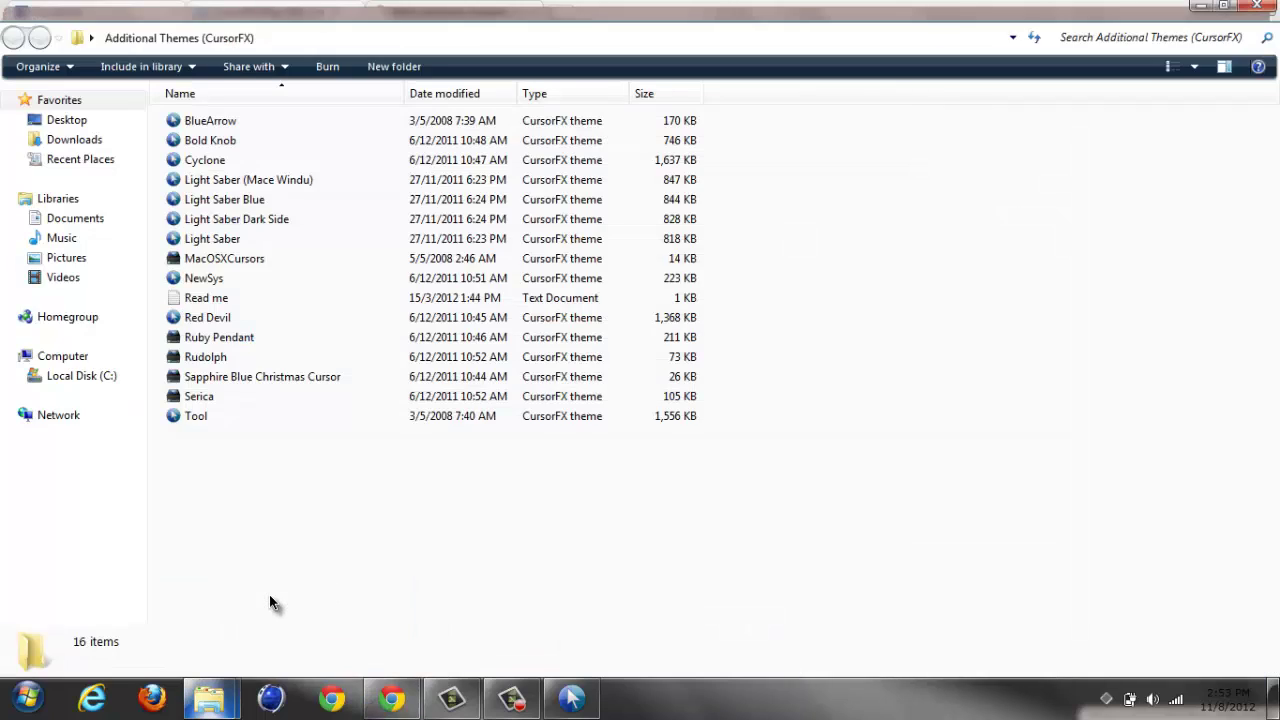
pyautogui.click(235, 419)
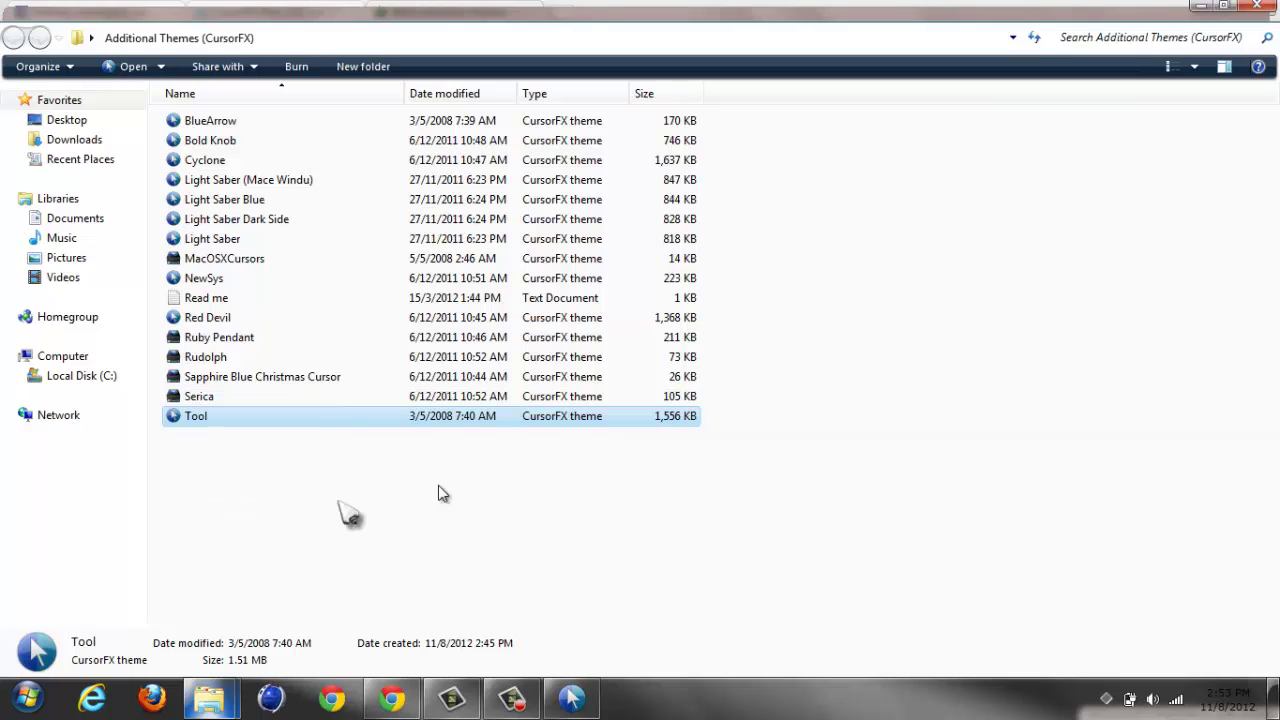
pyautogui.click(238, 400)
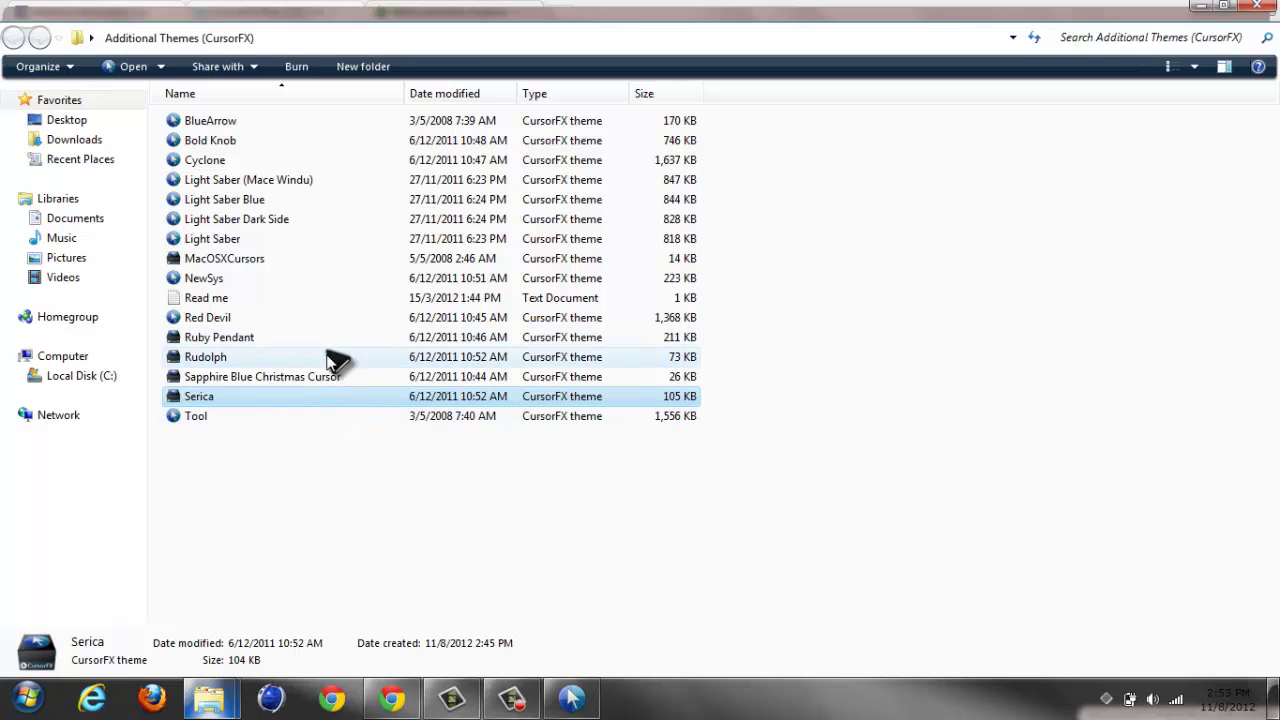
pyautogui.click(327, 382)
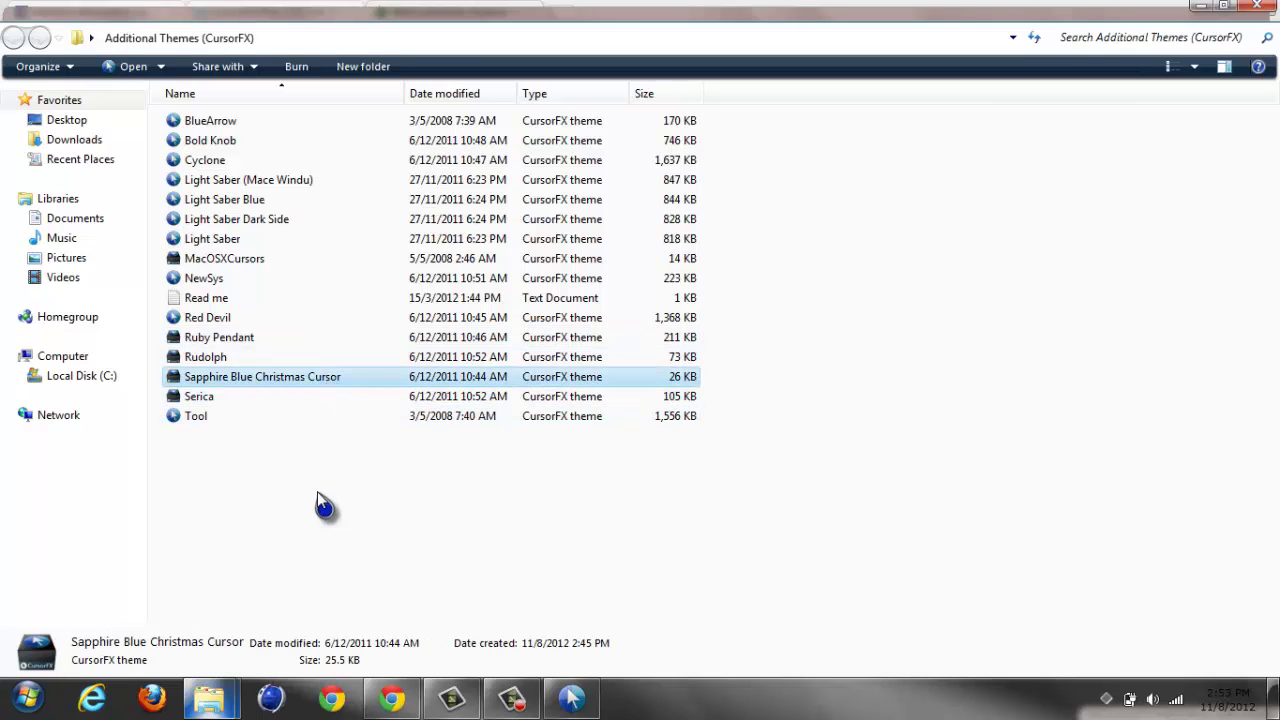
pyautogui.doubleClick(219, 361)
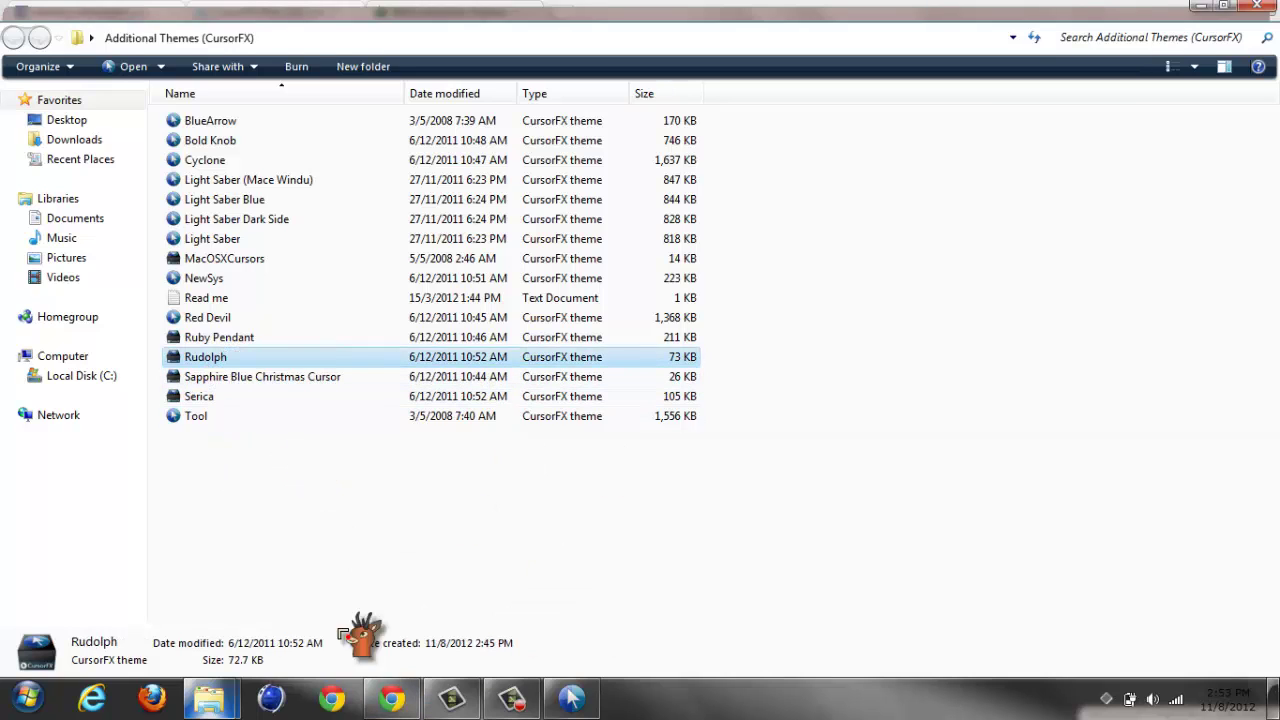
pyautogui.doubleClick(340, 338)
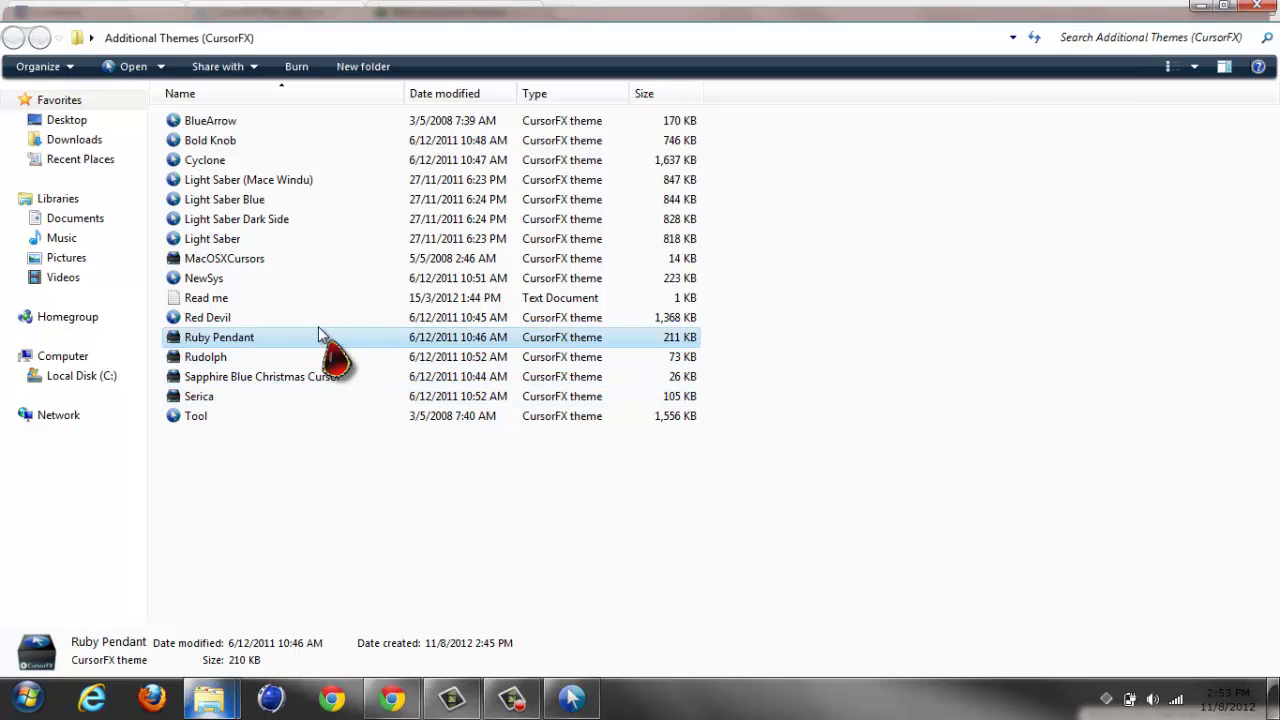
pyautogui.doubleClick(300, 316)
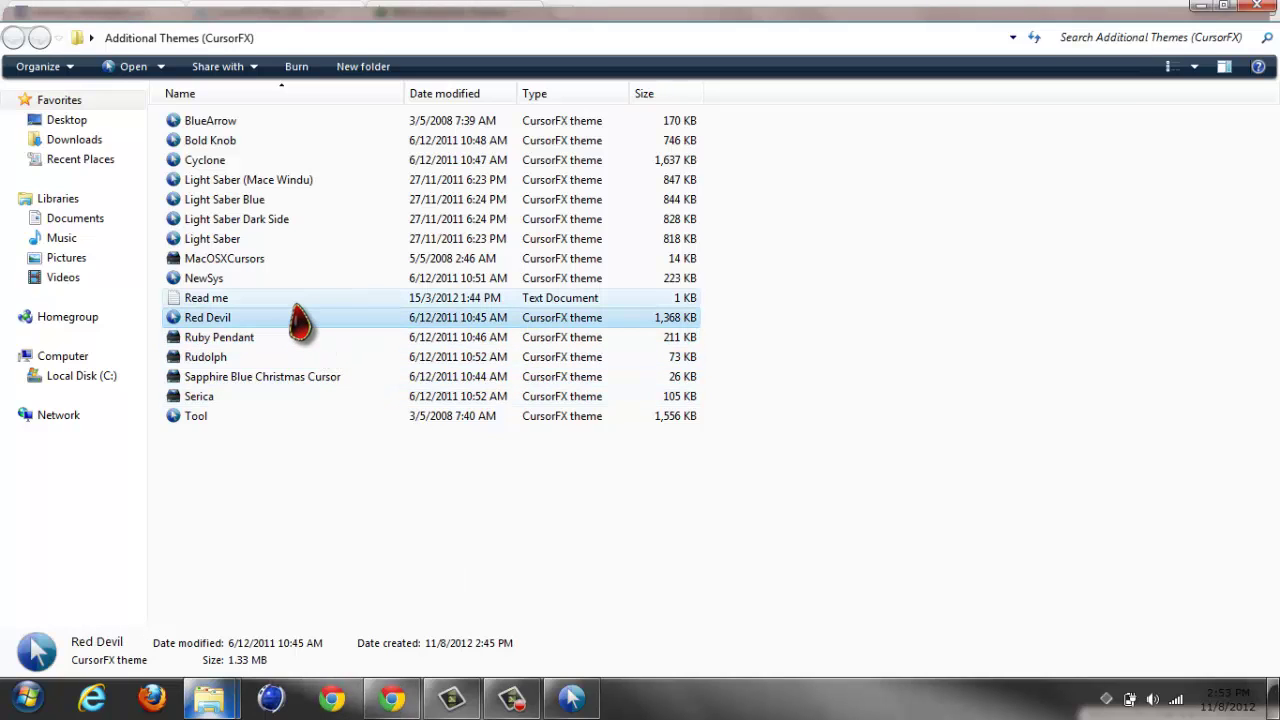
# Preview the NewSys, Light Saber variants, Cyclone, Bold Knob and BlueArrow cursor themes.
pyautogui.doubleClick(252, 280)
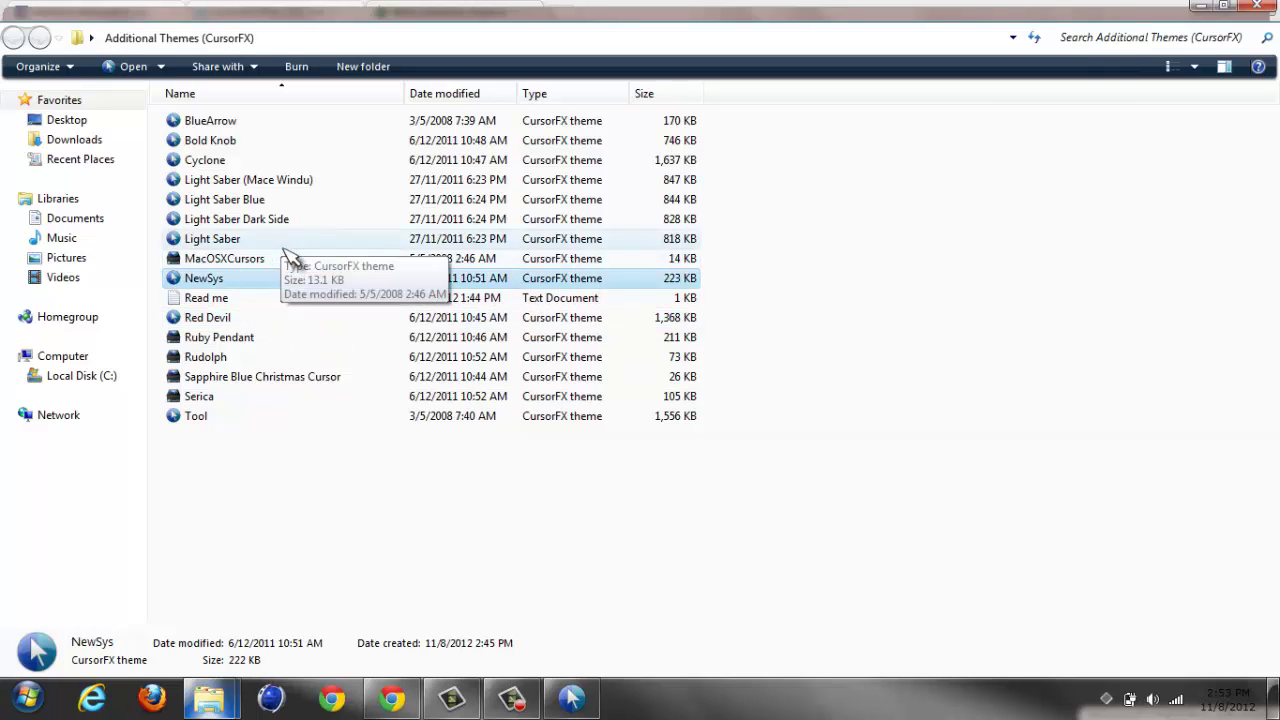
pyautogui.doubleClick(285, 243)
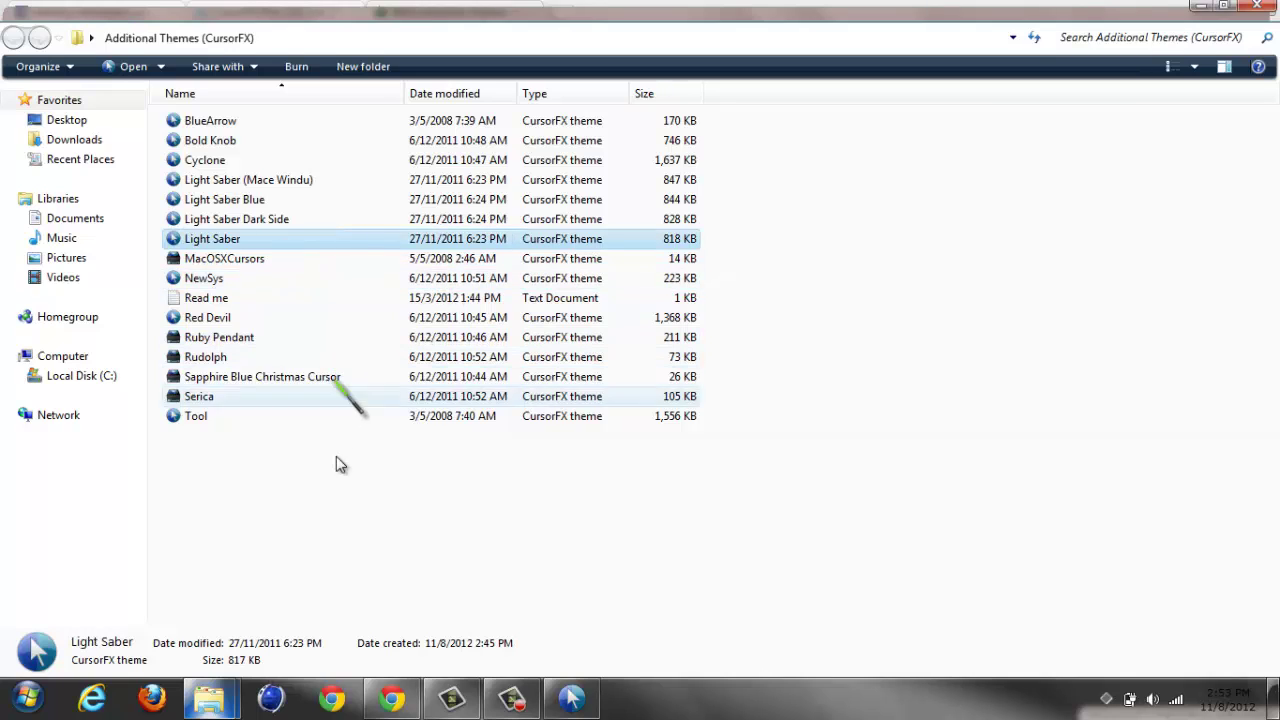
pyautogui.click(312, 219)
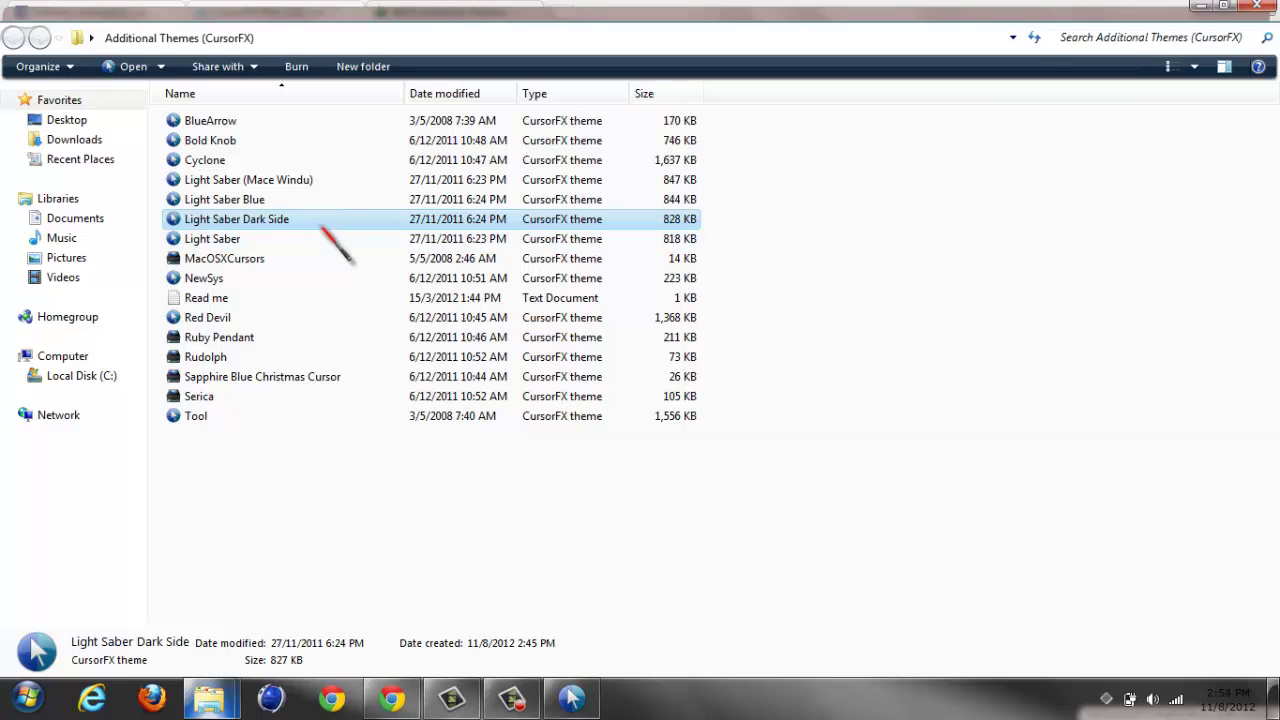
pyautogui.click(311, 205)
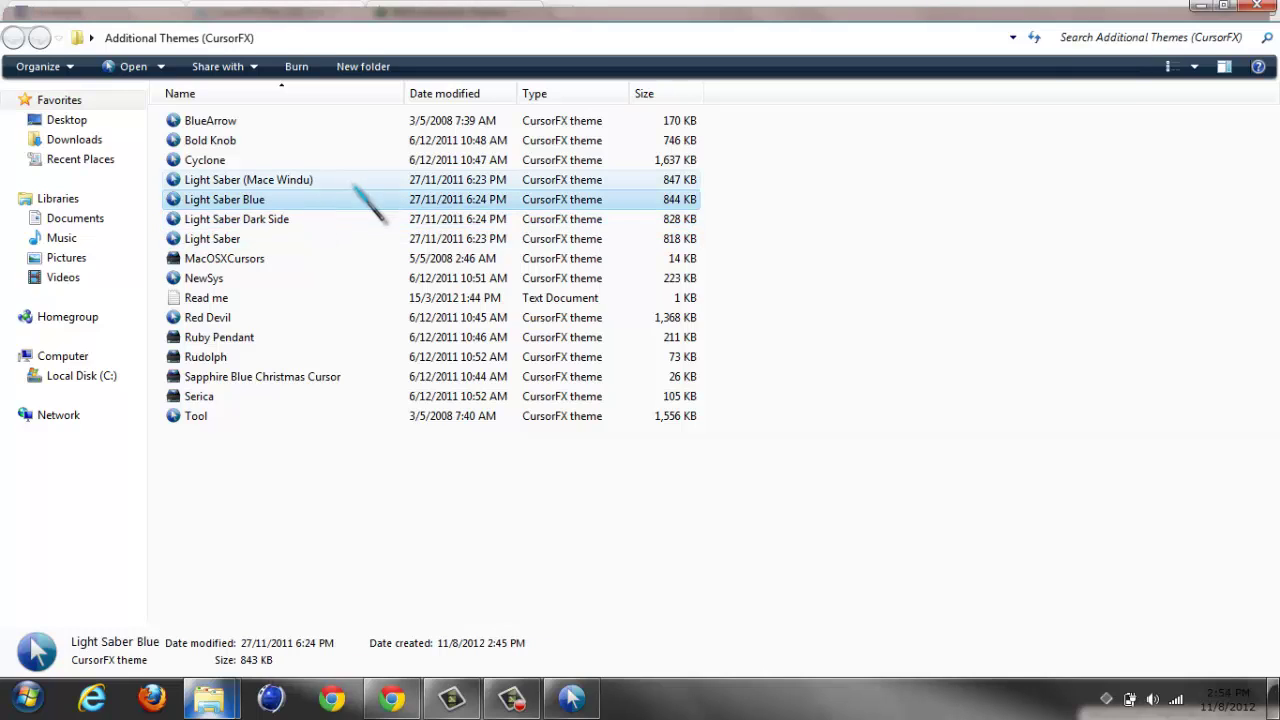
pyautogui.click(360, 180)
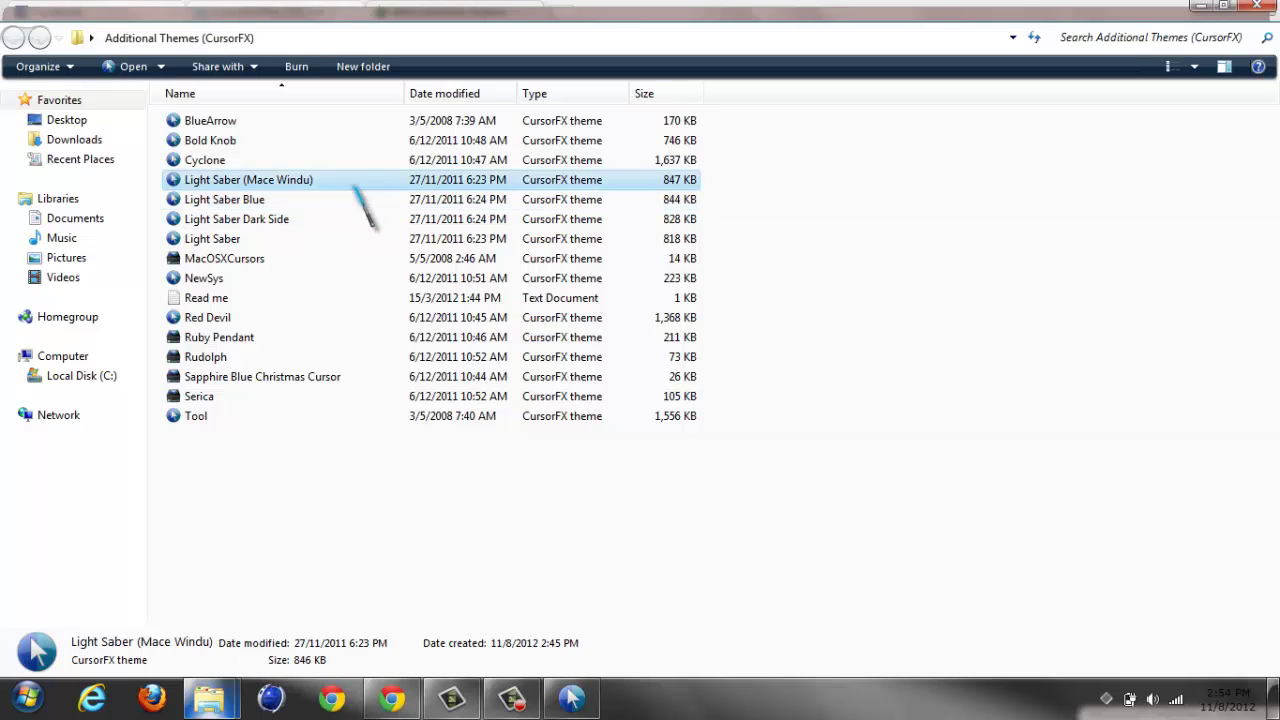
pyautogui.click(325, 162)
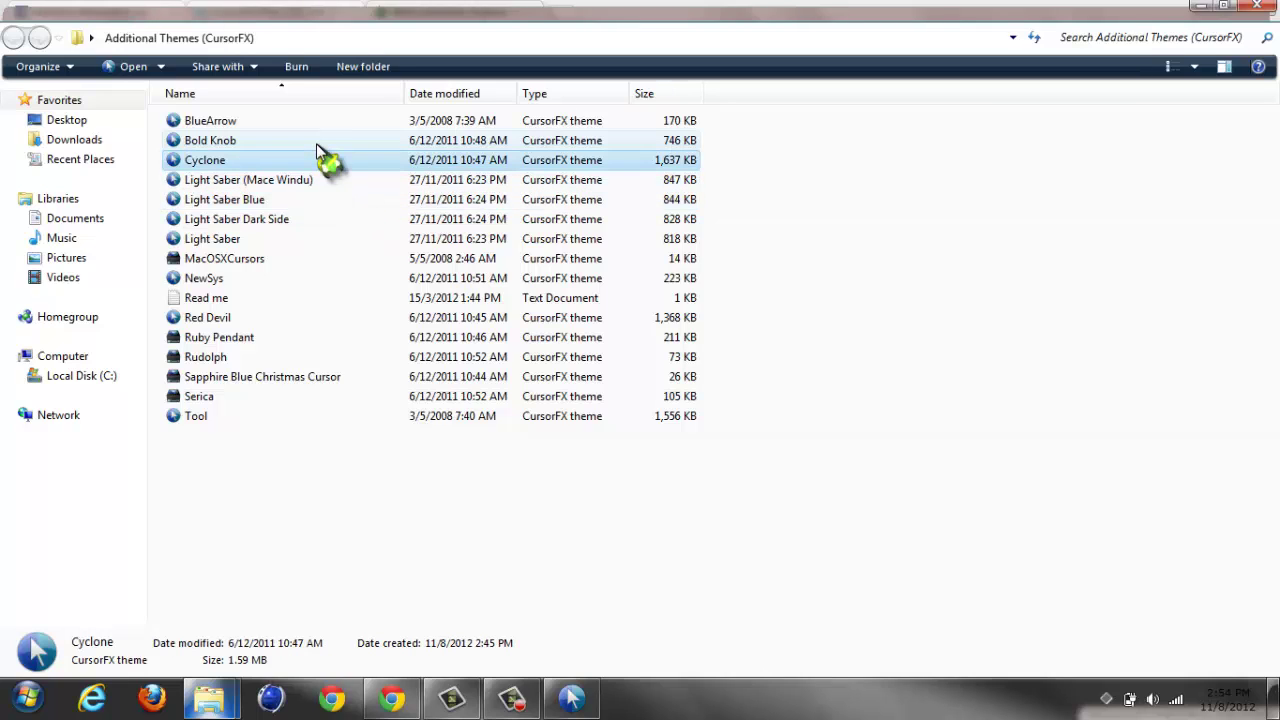
pyautogui.click(318, 144)
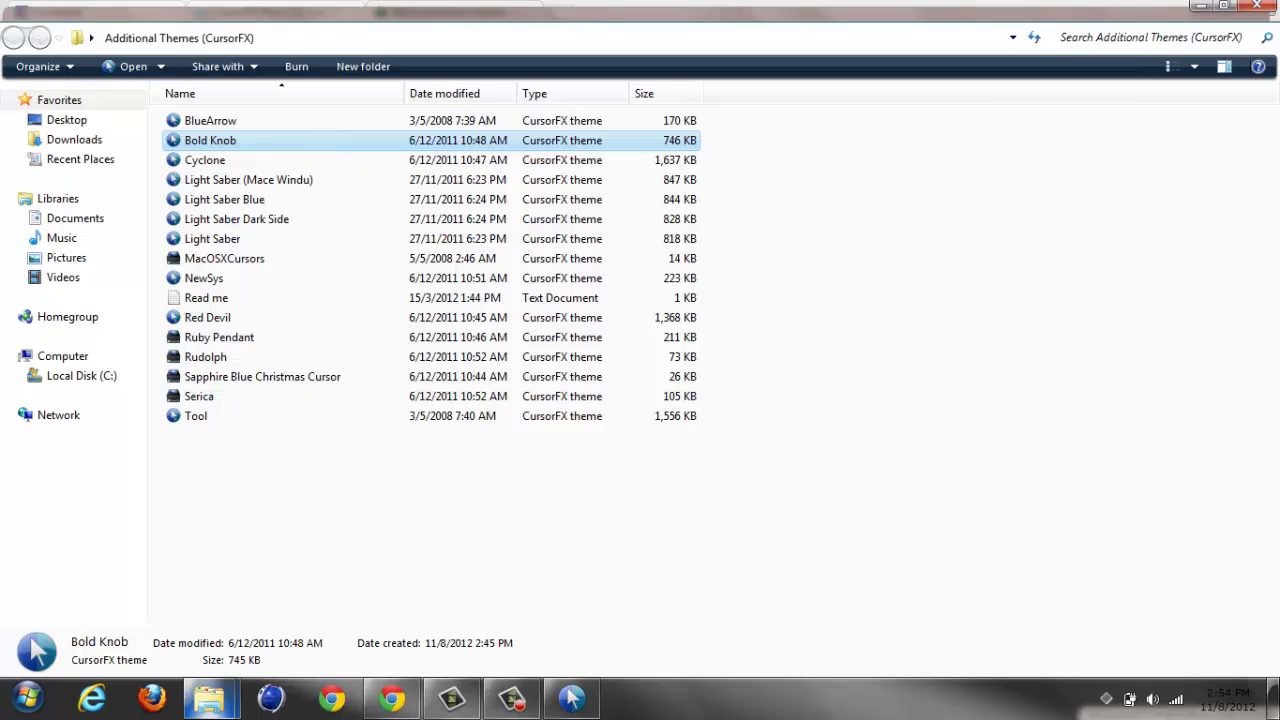
pyautogui.click(310, 123)
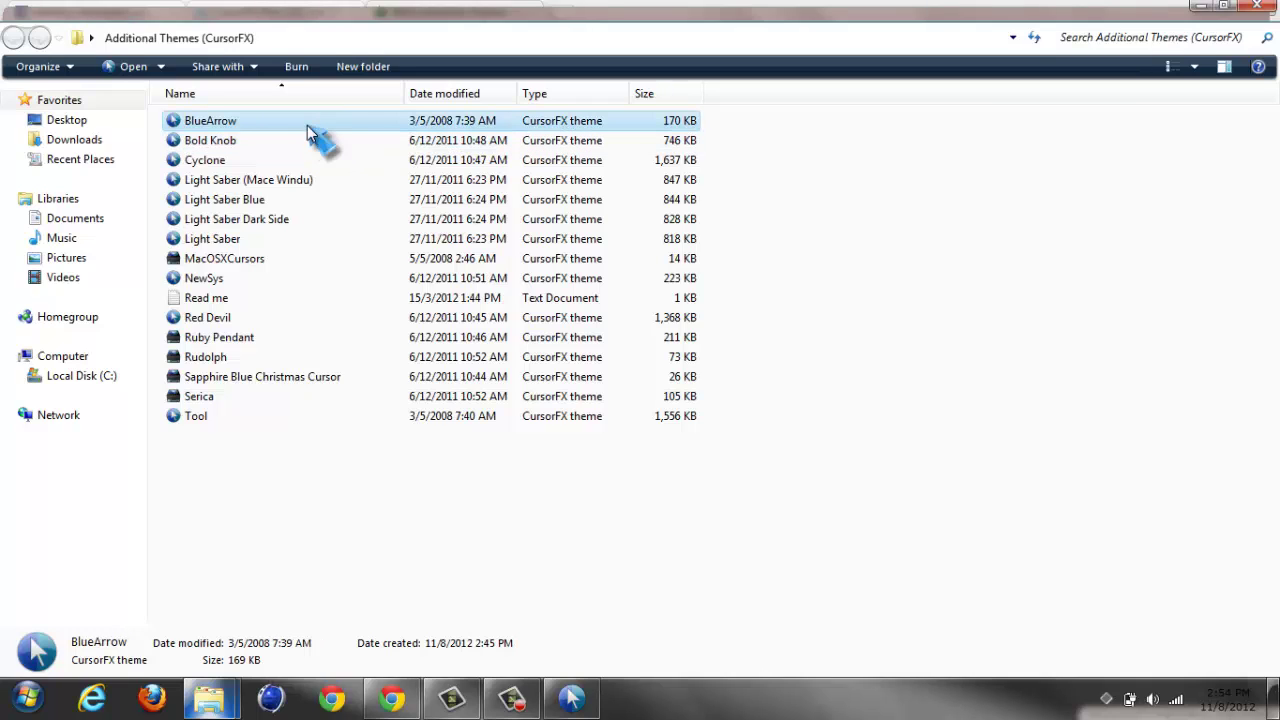
# Apply MacOSXCursors over the existing copy, close Additional Themes, and minimise Chrome to show the desktop.
pyautogui.doubleClick(275, 262)
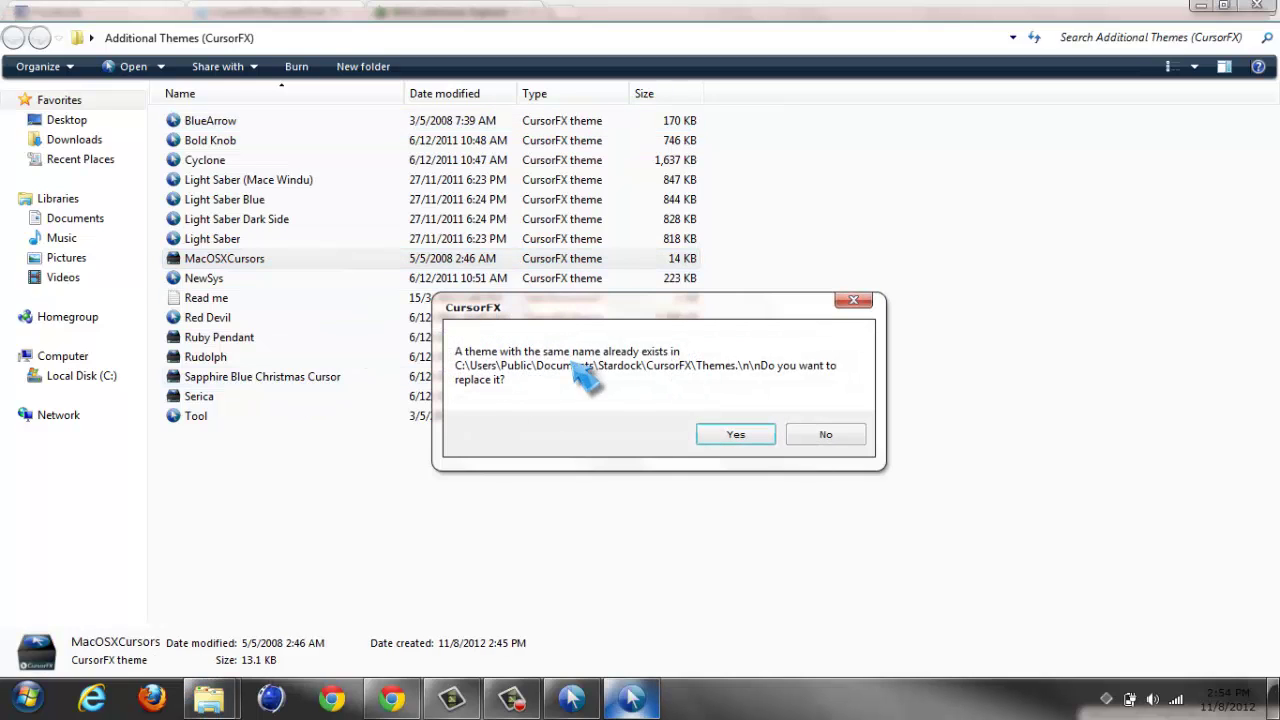
pyautogui.click(758, 438)
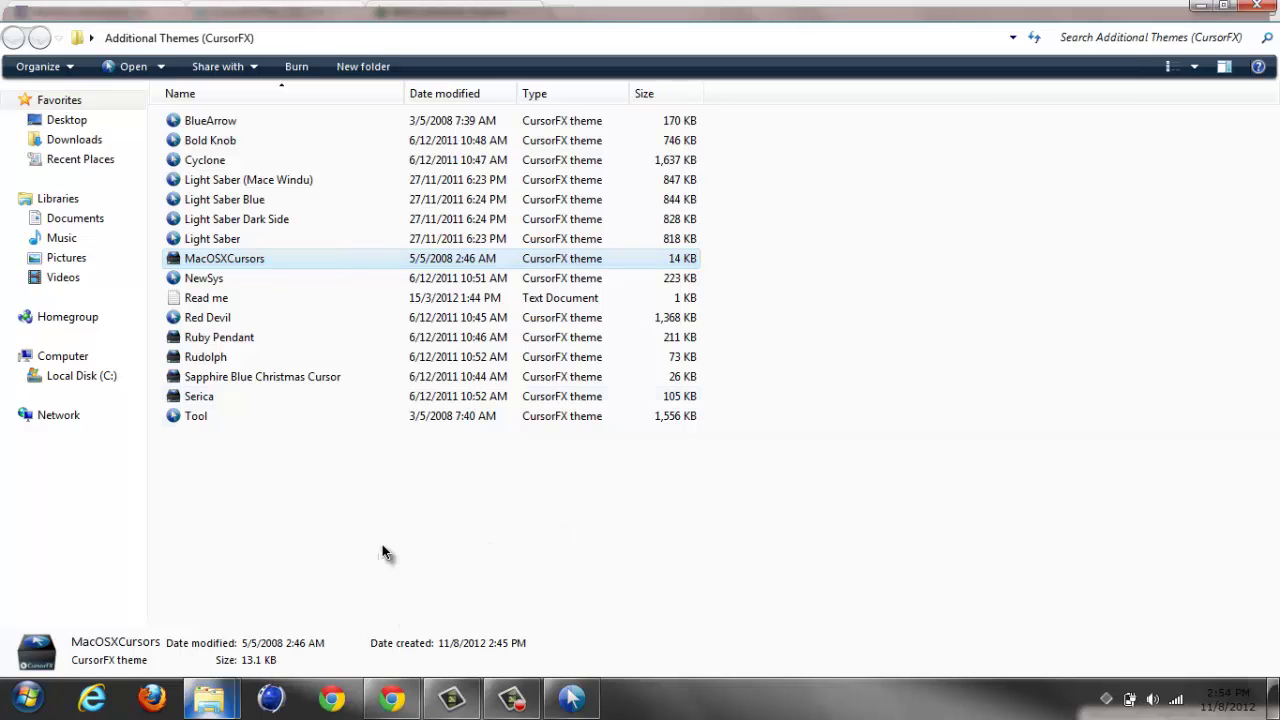
pyautogui.click(447, 598)
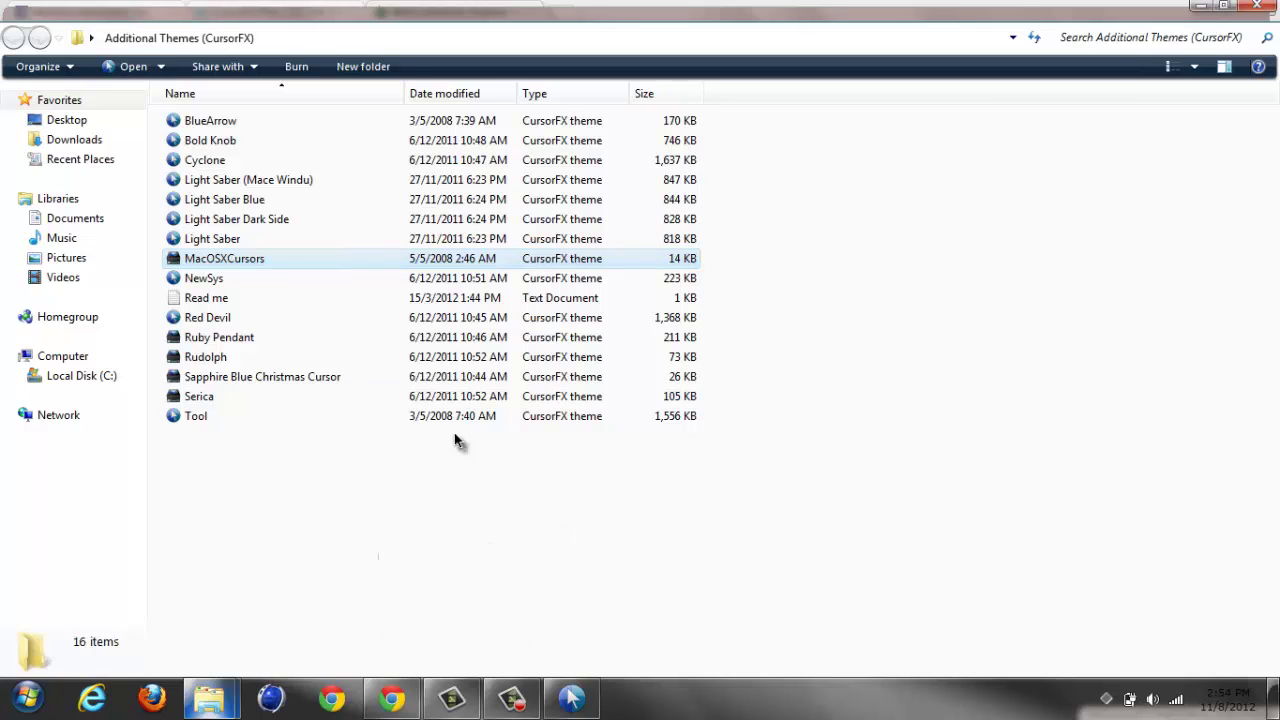
pyautogui.click(1252, 8)
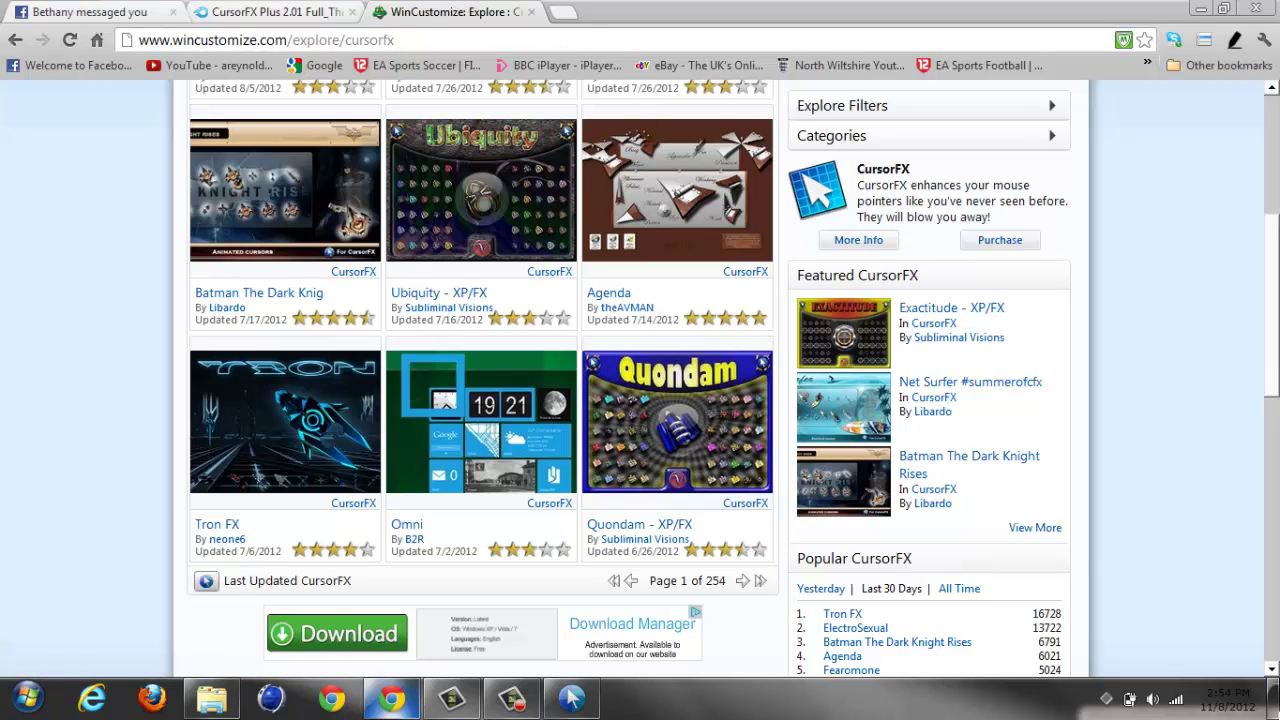
pyautogui.click(1273, 697)
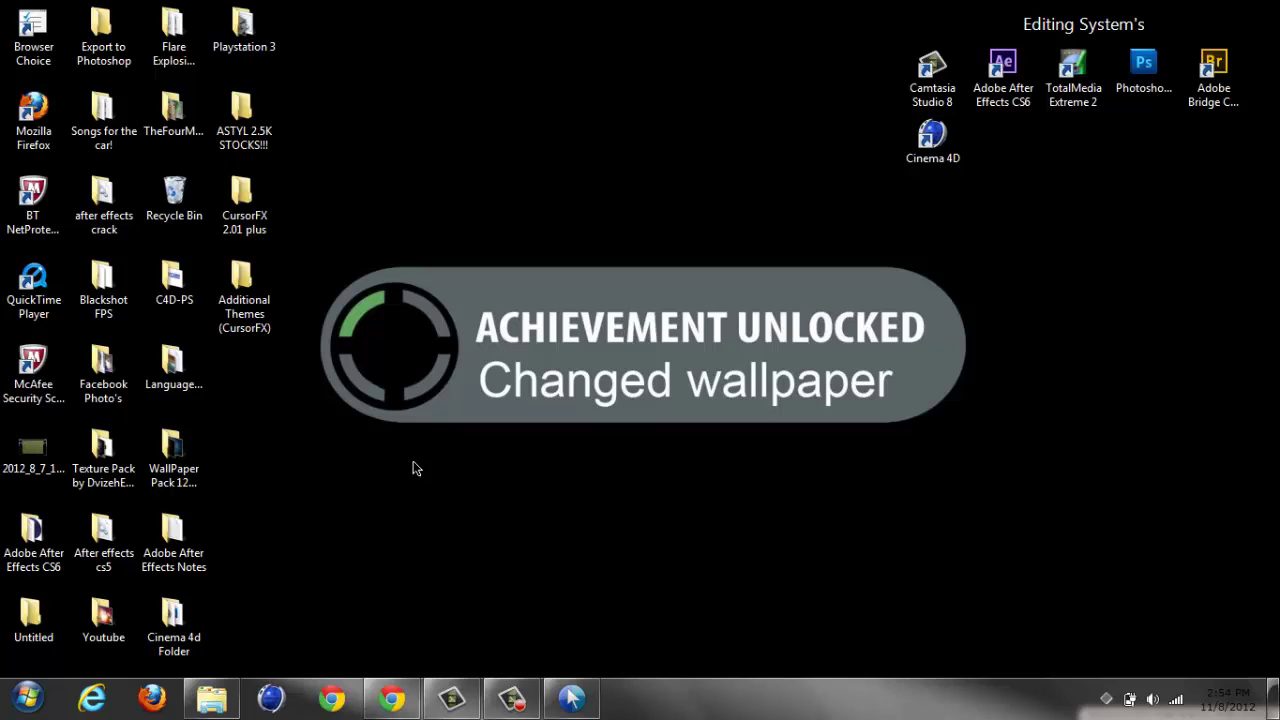
# Drag selection boxes across the empty desktop, then restore the Camtasia Recorder control panel.
pyautogui.moveTo(418, 468); pyautogui.dragTo(336, 440)
pyautogui.moveTo(334, 432); pyautogui.dragTo(812, 542)
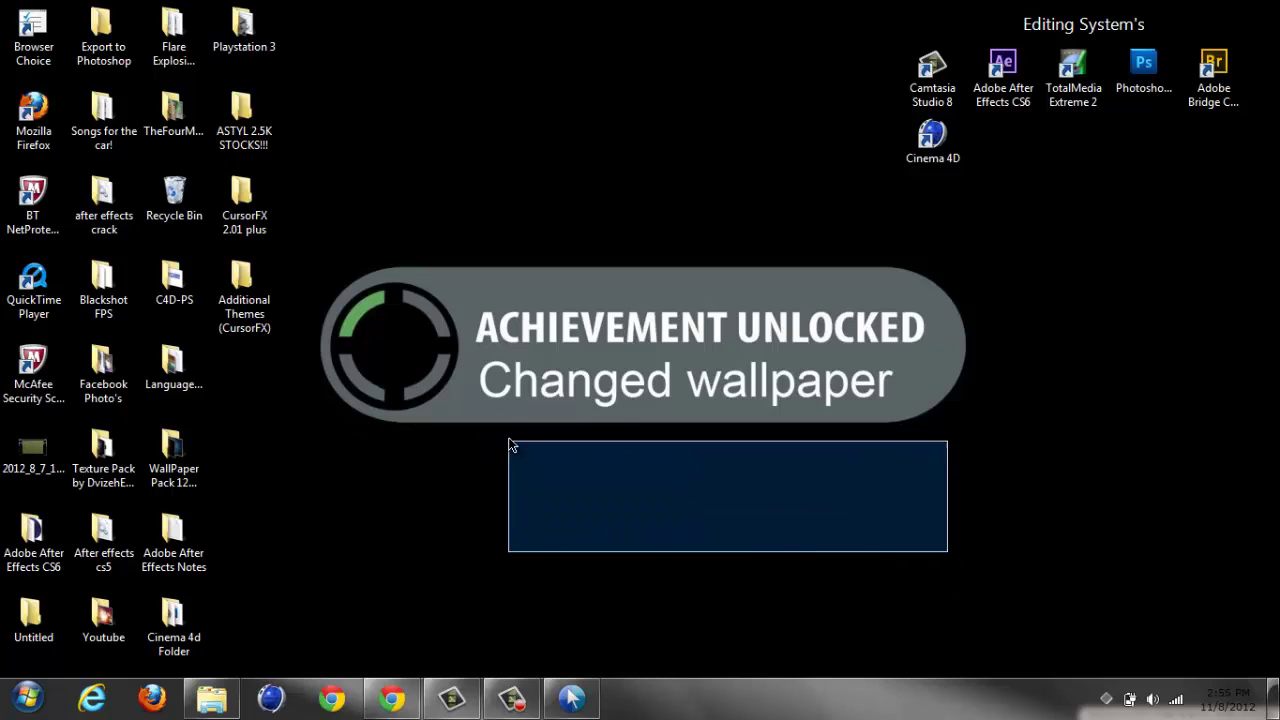
pyautogui.moveTo(509, 451); pyautogui.dragTo(398, 444)
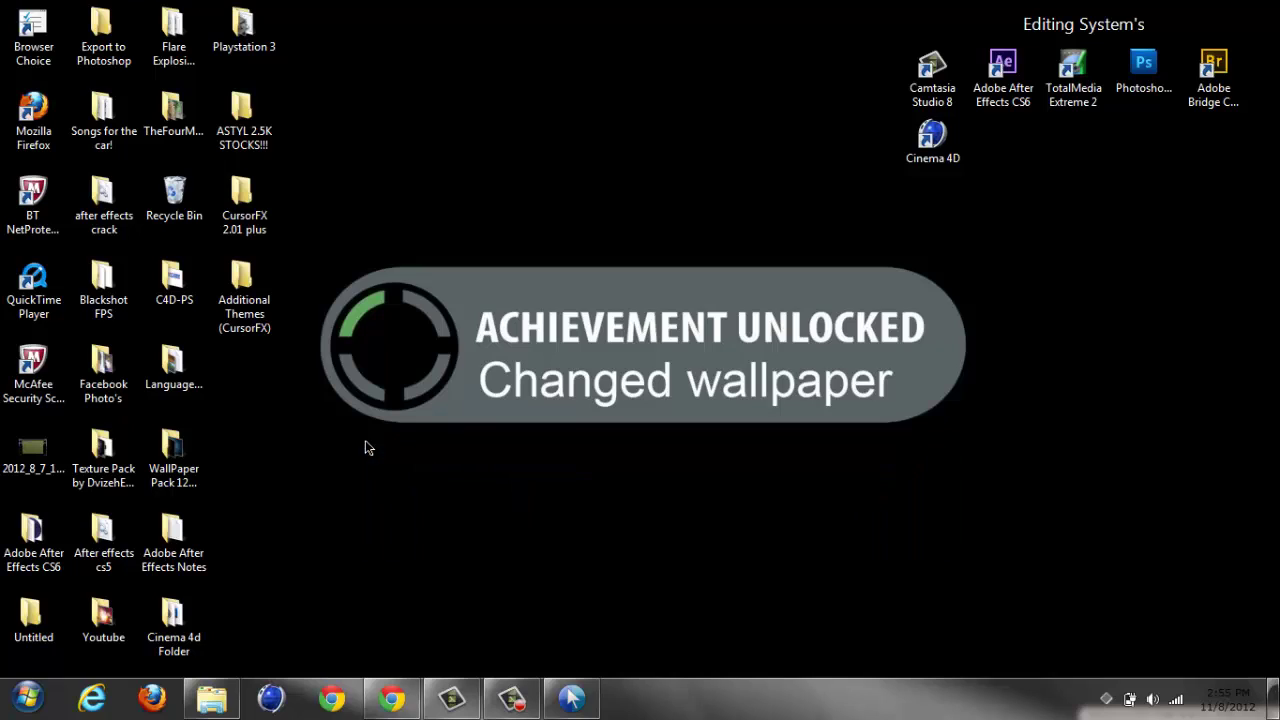
pyautogui.click(512, 700)
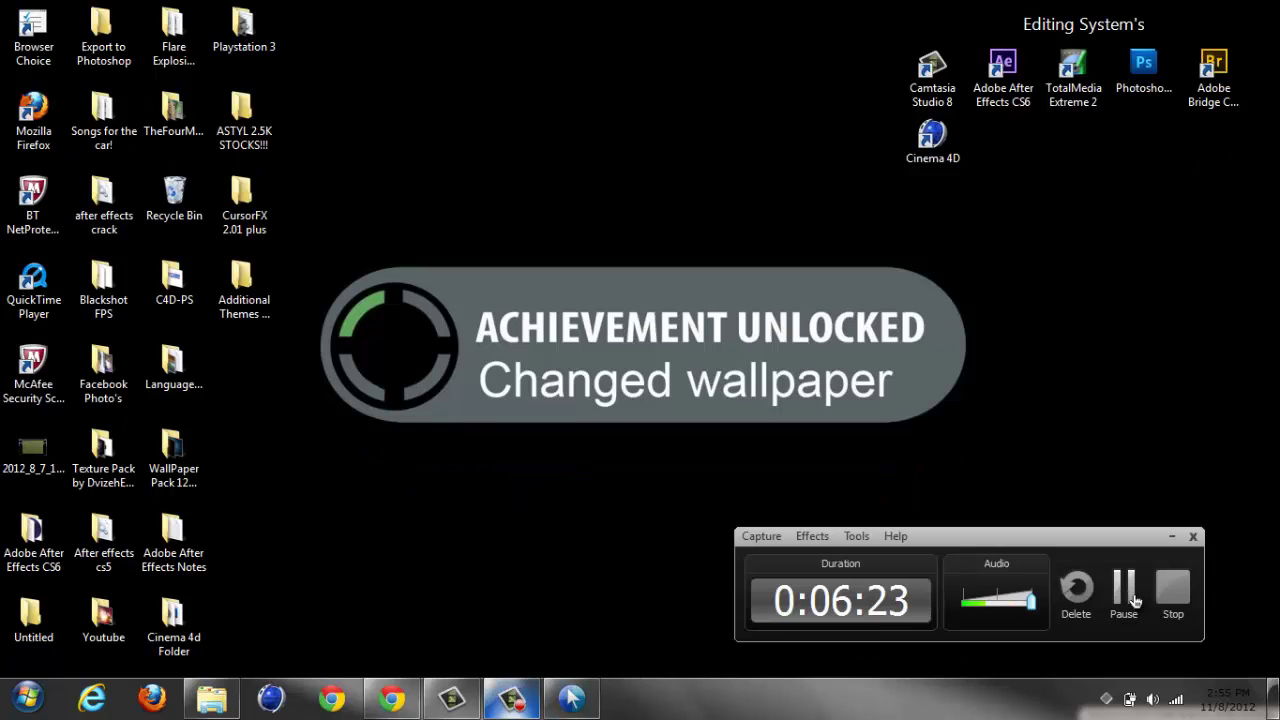